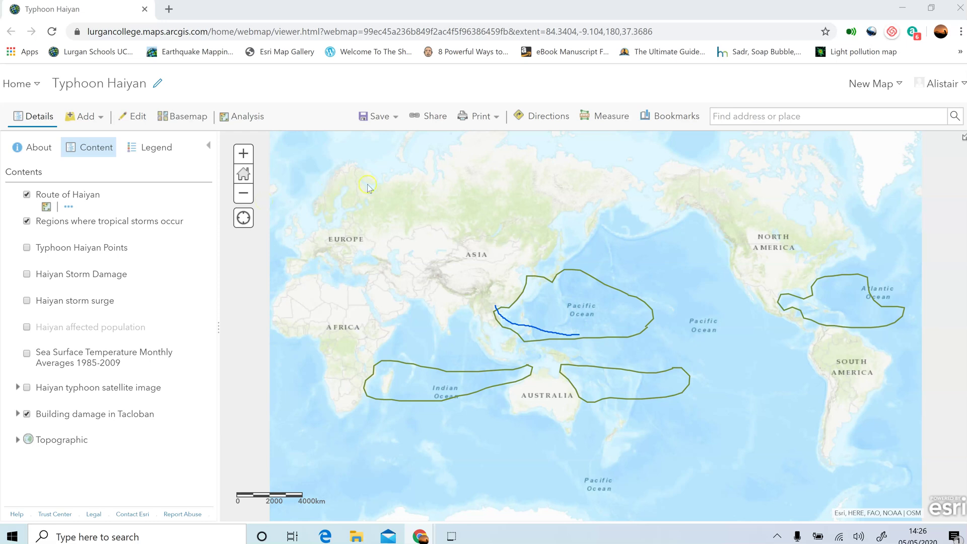
- Take the map to the bookmarked place "2. General overview"
{"action": "left_click", "coordinate": [484, 322]}
{"action": "left_click", "coordinate": [685, 121]}
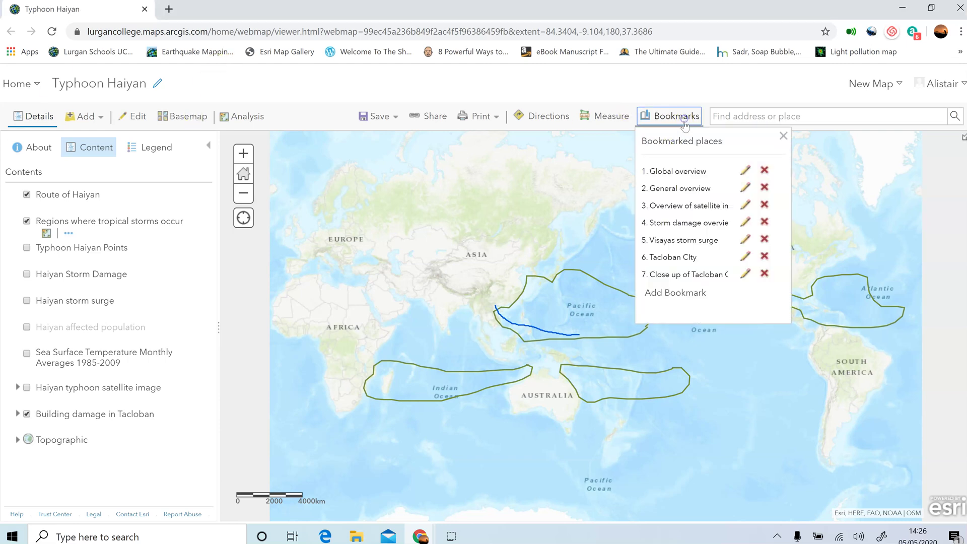
{"action": "left_click", "coordinate": [677, 189]}
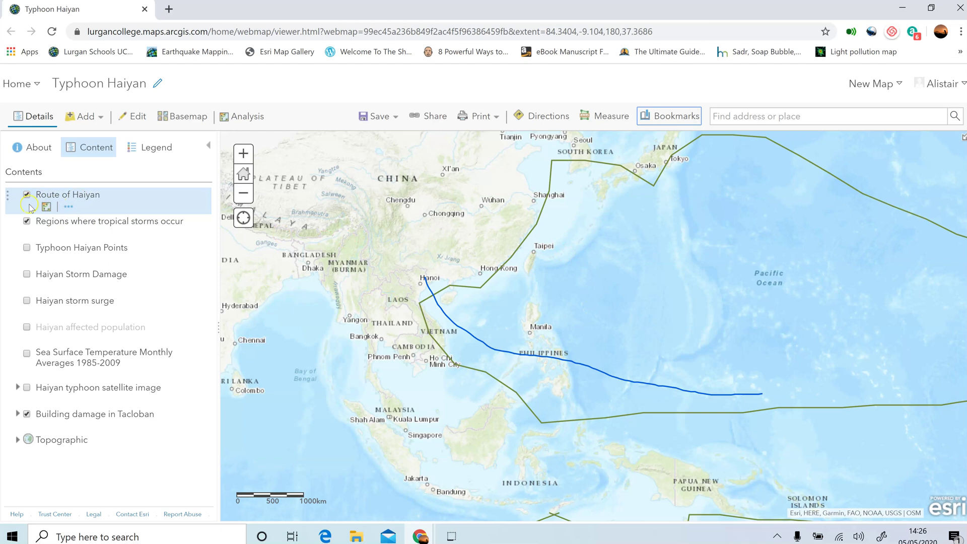
- Hide the tropical storm regions layer, turn on Typhoon Haiyan Points and display the map legend
{"action": "left_click", "coordinate": [26, 221]}
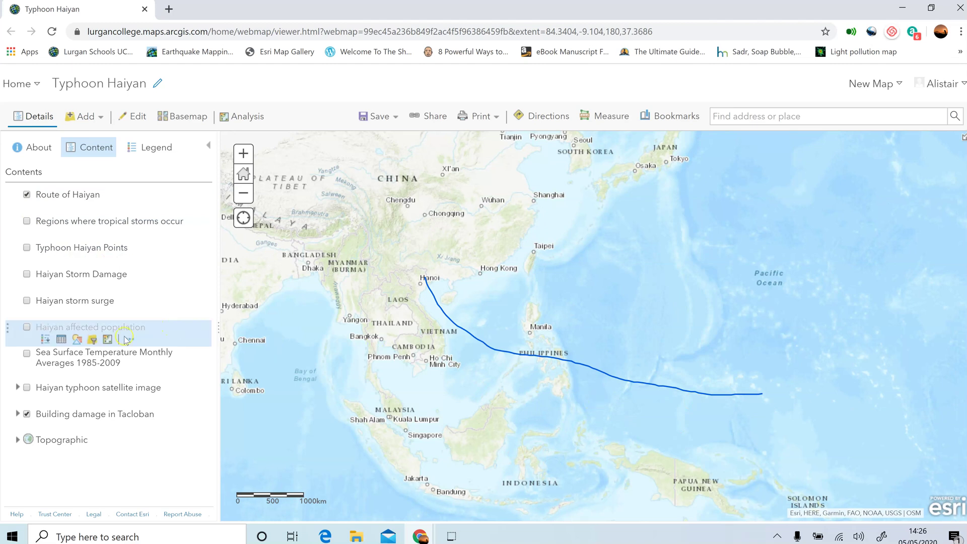
{"action": "left_click", "coordinate": [27, 247]}
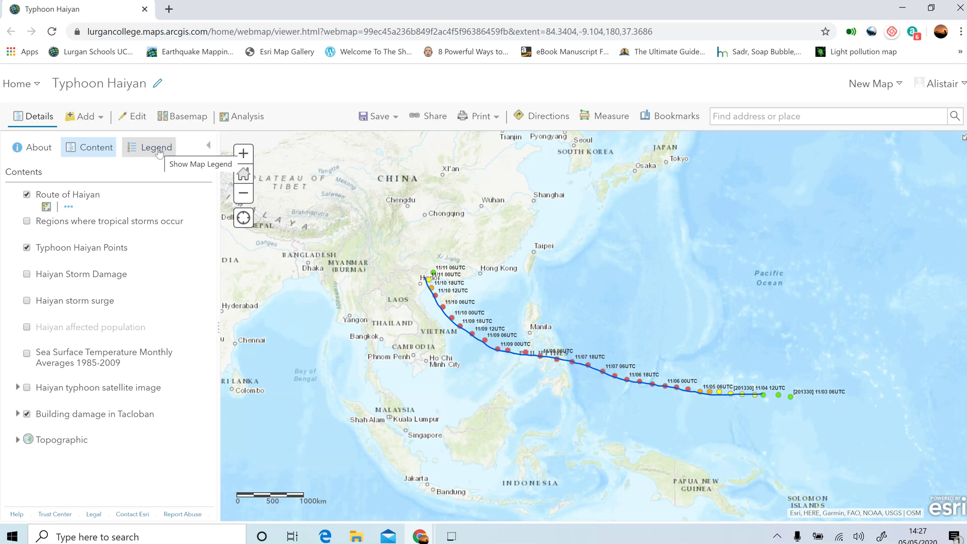
{"action": "left_click", "coordinate": [158, 149]}
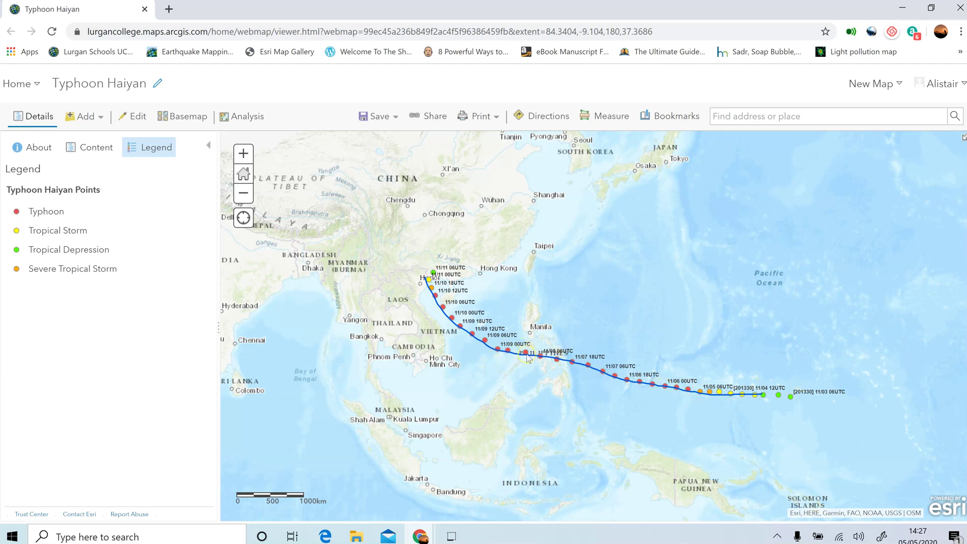
- Inspect the category, pressure and maximum wind of the 11/08 12UTC and 11/08 18UTC typhoon points, closing the details when done
{"action": "left_click", "coordinate": [526, 353]}
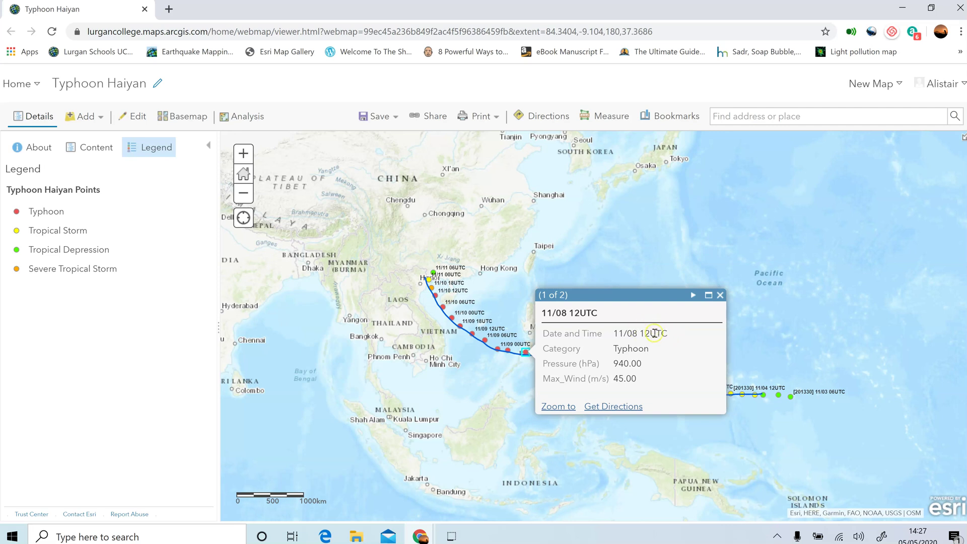
{"action": "left_click", "coordinate": [507, 350]}
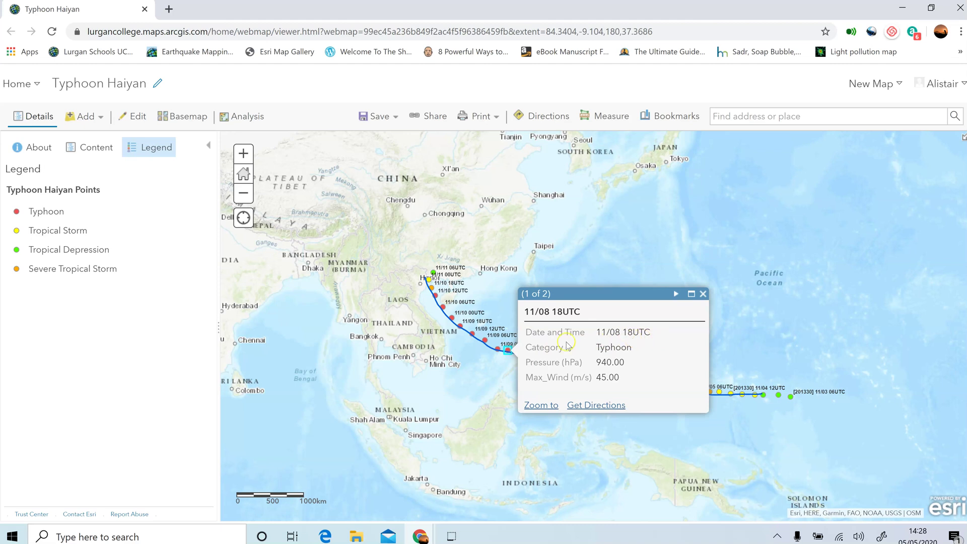
{"action": "left_click", "coordinate": [703, 295]}
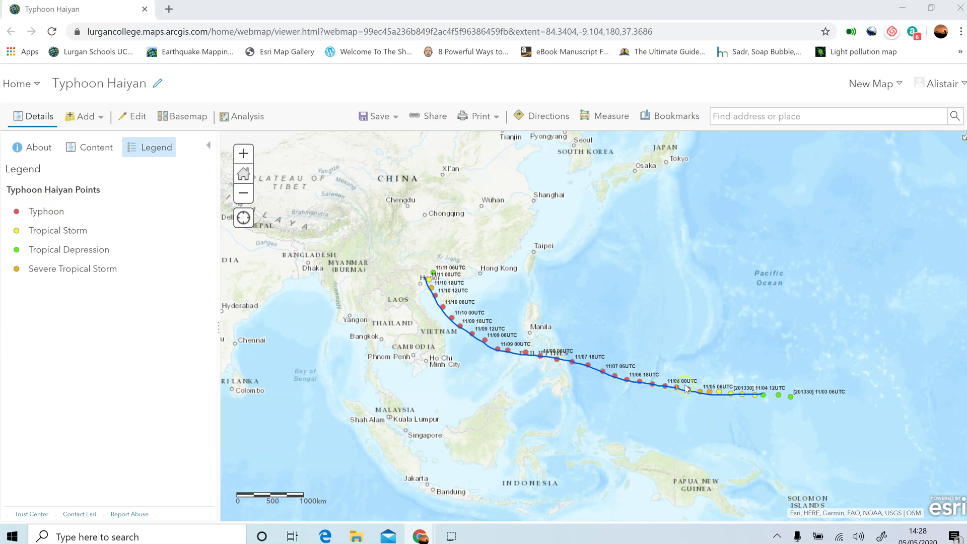
- Examine how category, pressure and maximum wind change along the eastern track points from 11/04 06UTC to 11/06 12UTC
{"action": "left_click", "coordinate": [673, 412]}
{"action": "left_click", "coordinate": [742, 395]}
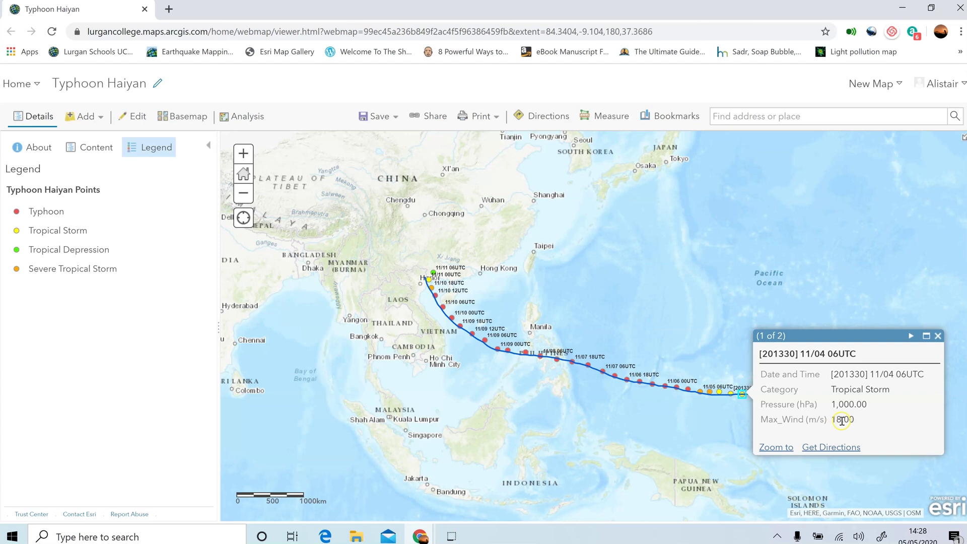
{"action": "left_click", "coordinate": [719, 391]}
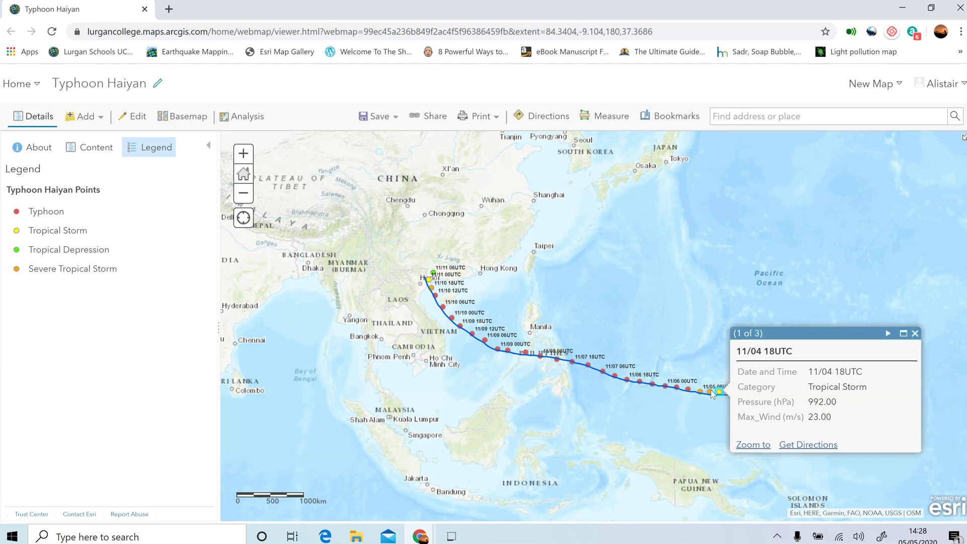
{"action": "left_click", "coordinate": [703, 393]}
{"action": "left_click", "coordinate": [688, 391]}
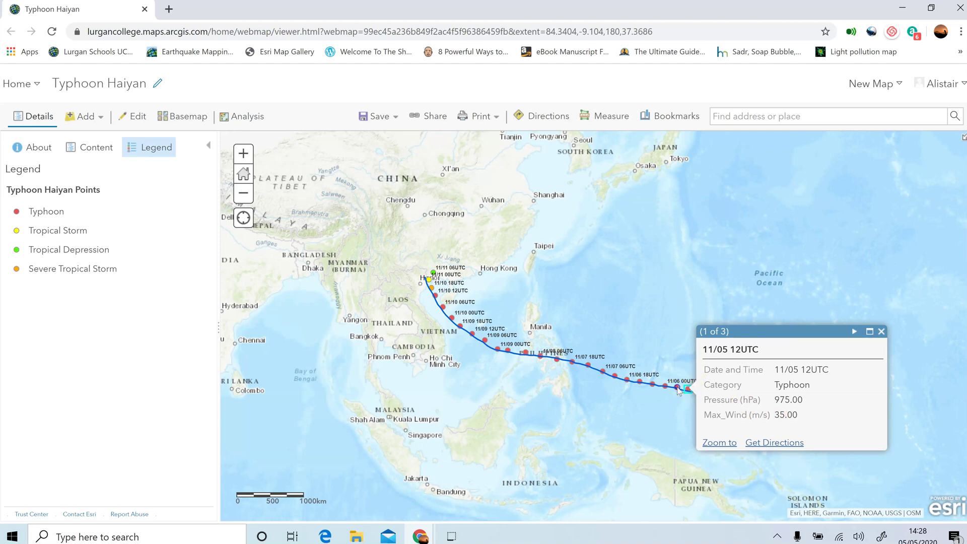
{"action": "left_click", "coordinate": [678, 389]}
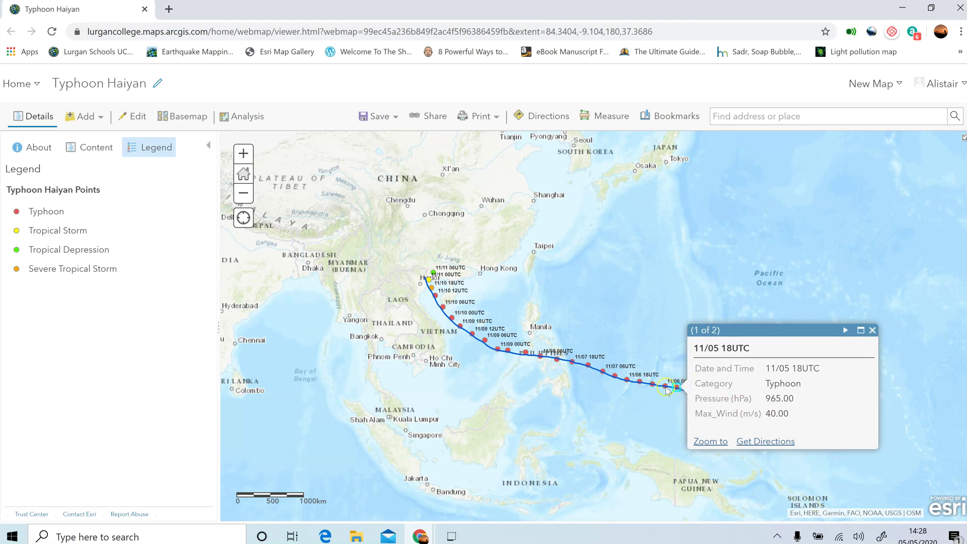
{"action": "left_click", "coordinate": [665, 386]}
{"action": "left_click", "coordinate": [650, 386]}
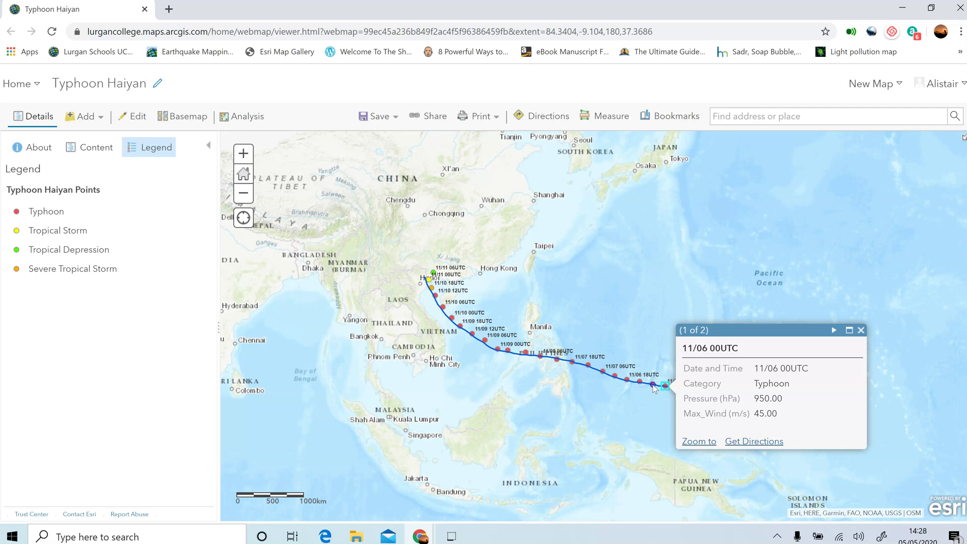
{"action": "left_click", "coordinate": [640, 382]}
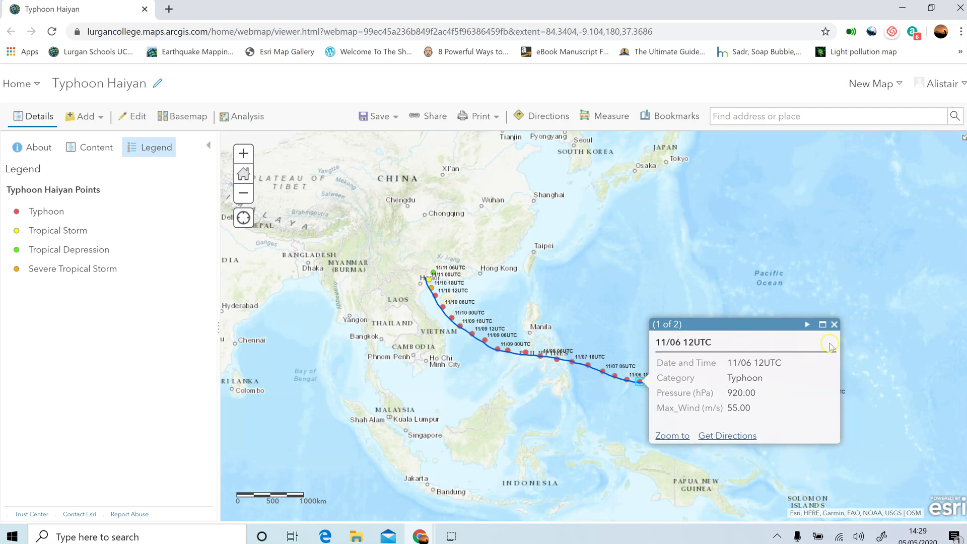
{"action": "left_click", "coordinate": [833, 325]}
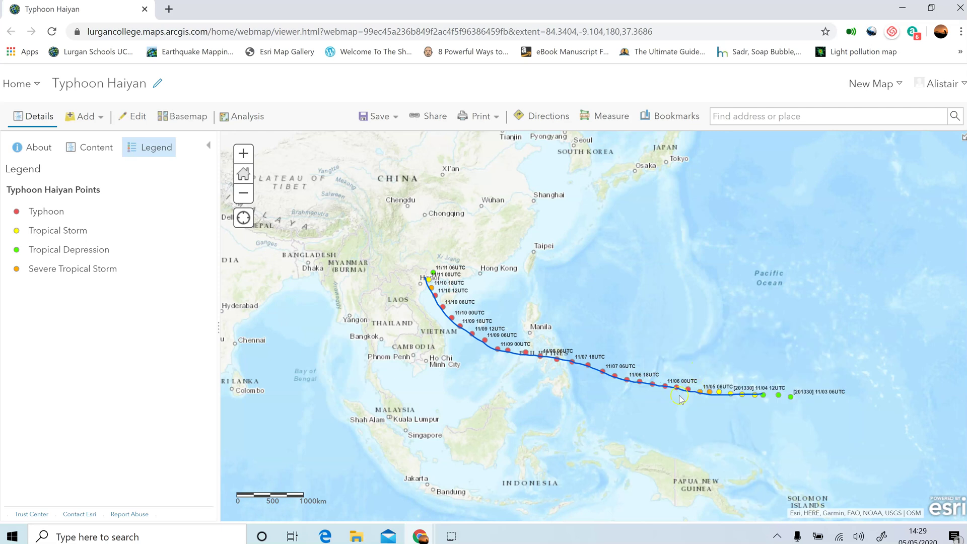
- Check the details of the 11/09 00UTC typhoon point west of the Philippines, including its maximum wind, and close them
{"action": "left_click", "coordinate": [497, 348]}
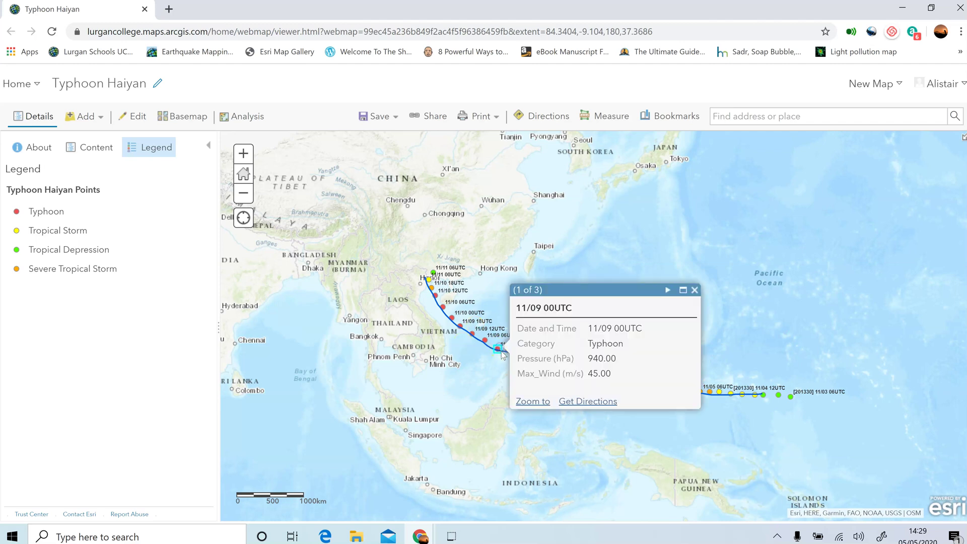
{"action": "left_click", "coordinate": [585, 374]}
{"action": "left_click", "coordinate": [695, 291]}
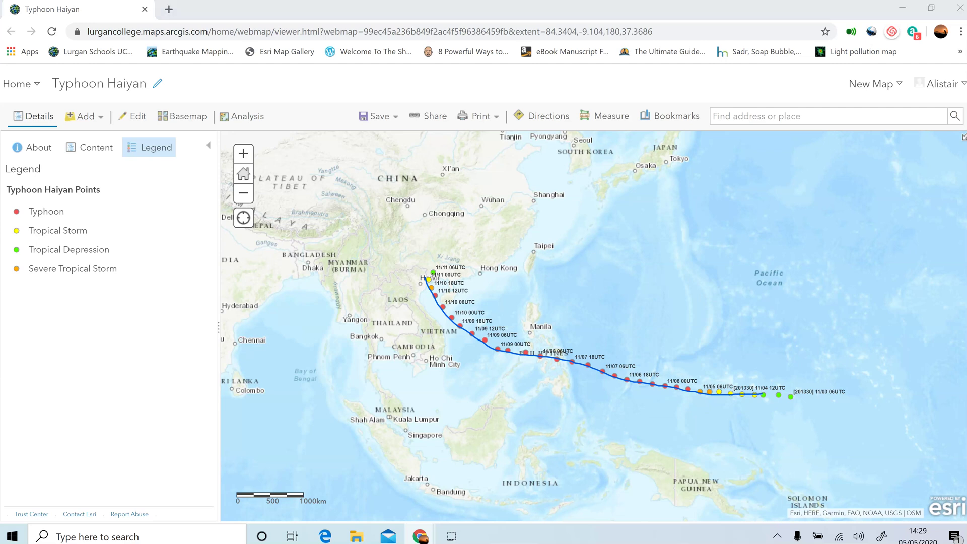
- Take the map to bookmark 3, the satellite image overview, and turn on the Haiyan typhoon satellite image layer
{"action": "left_click", "coordinate": [668, 120]}
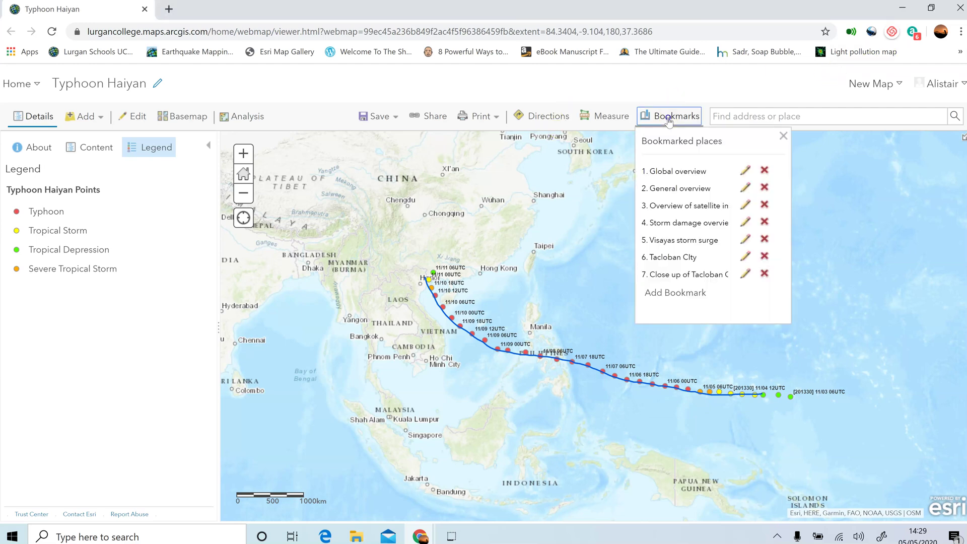
{"action": "left_click", "coordinate": [675, 206]}
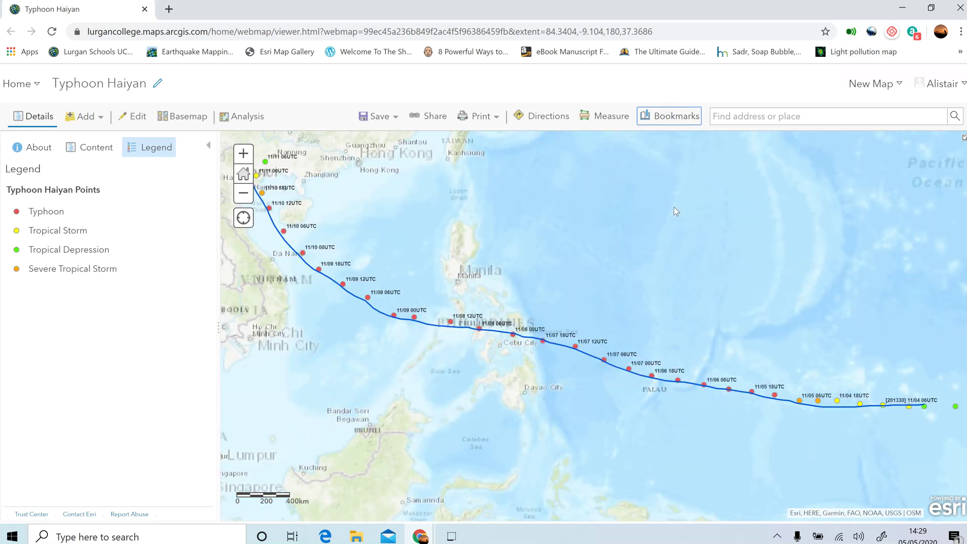
{"action": "left_click", "coordinate": [87, 156]}
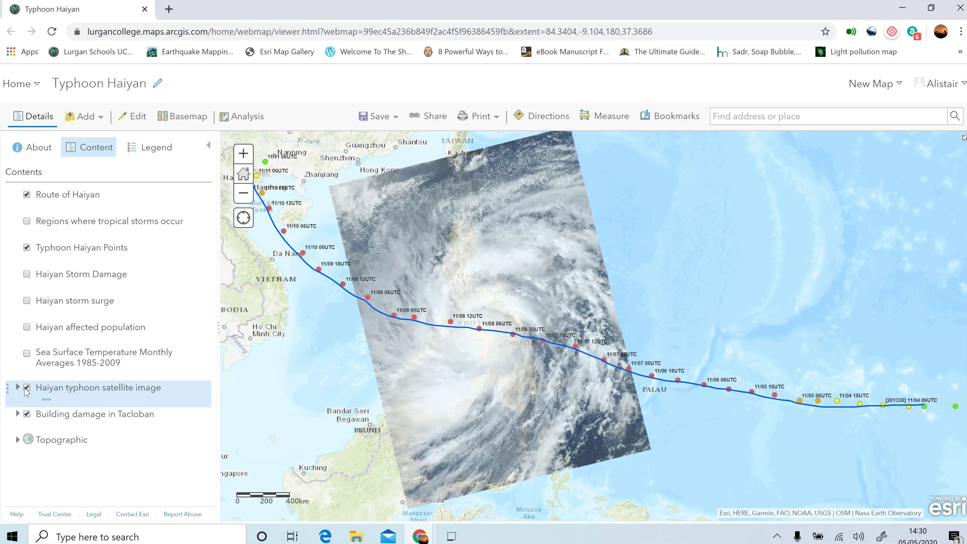
- Measure the distance in kilometers from the clouds northeast of Manila south to the typhoon track near the 11/08 06UTC point
{"action": "left_click", "coordinate": [605, 124]}
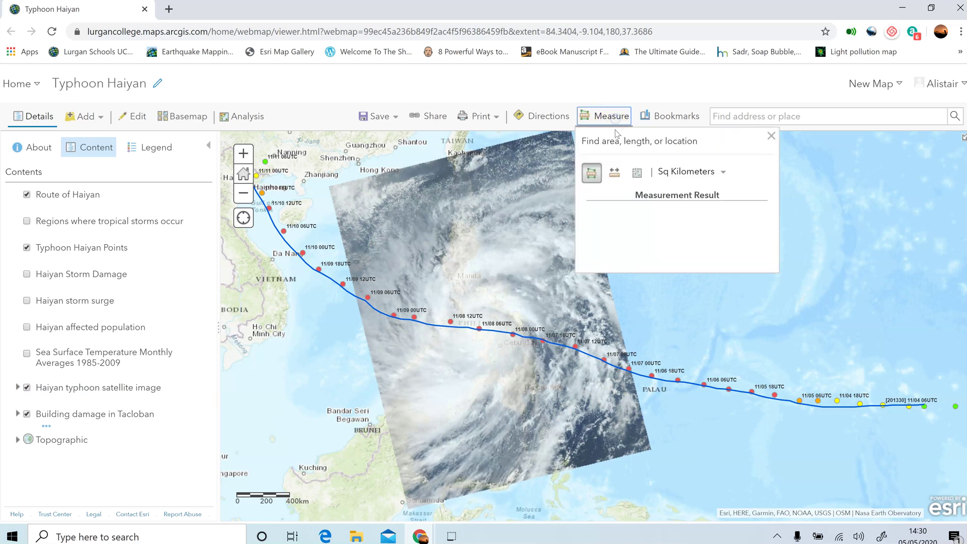
{"action": "left_click", "coordinate": [616, 174]}
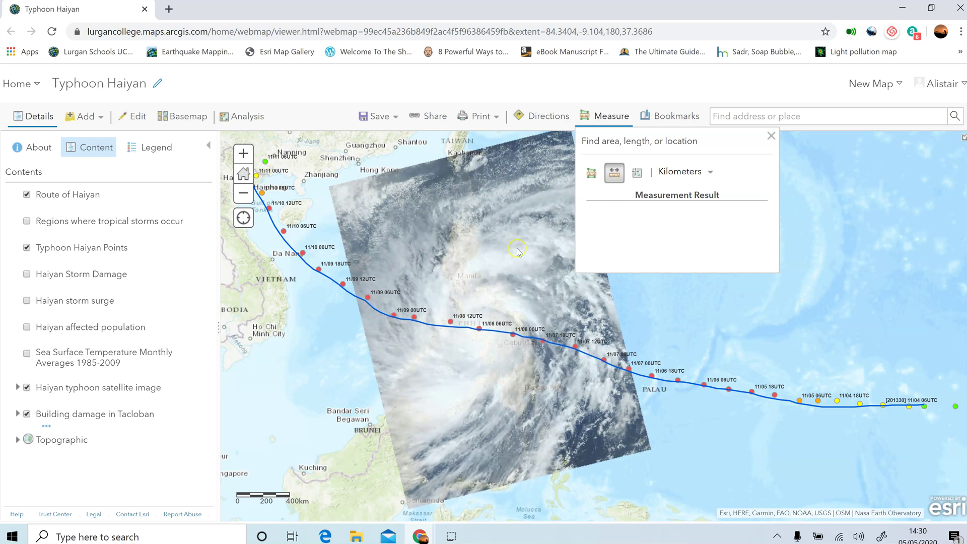
{"action": "left_click", "coordinate": [494, 204]}
{"action": "left_click", "coordinate": [483, 317]}
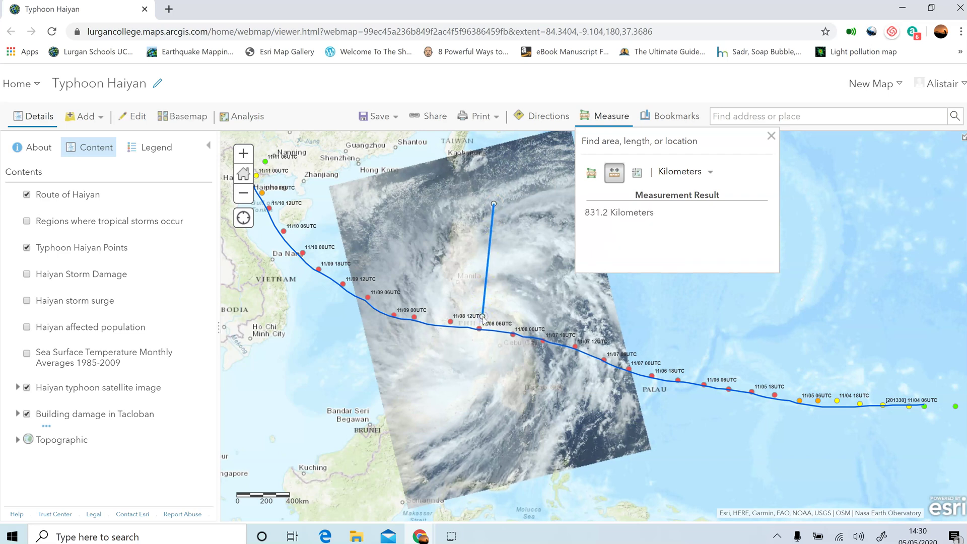
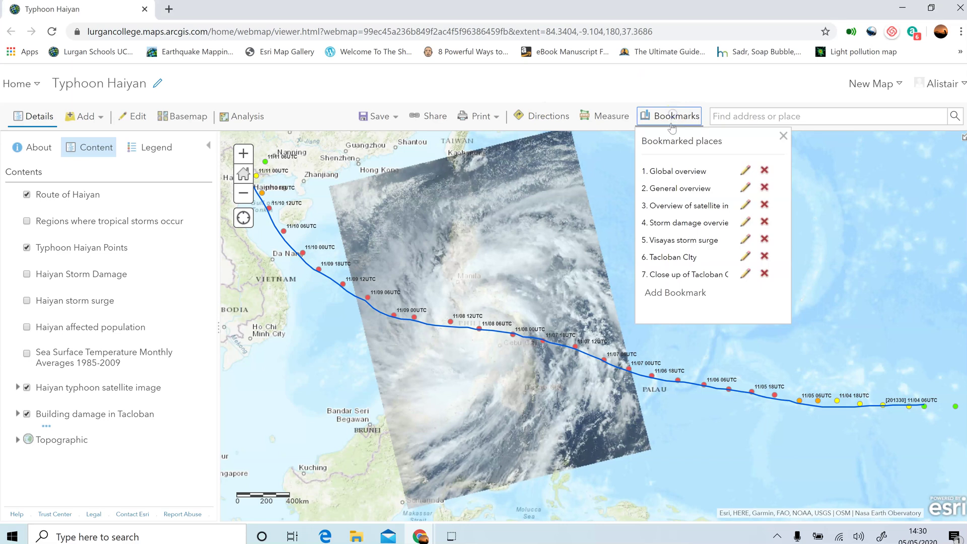
- Take the map to bookmark 4, the storm damage overview, and hide the Haiyan typhoon satellite image layer
{"action": "left_click", "coordinate": [677, 223]}
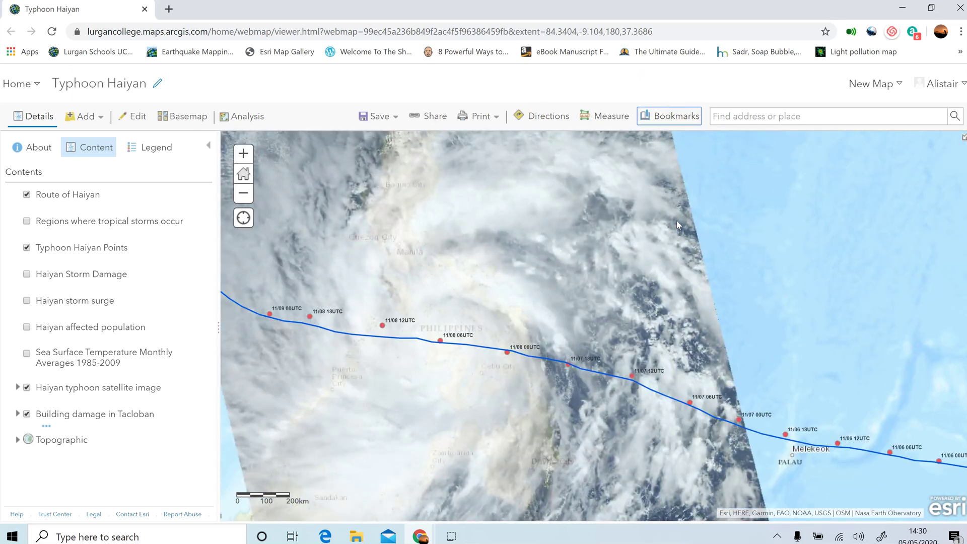
{"action": "mouse_move", "coordinate": [80, 249]}
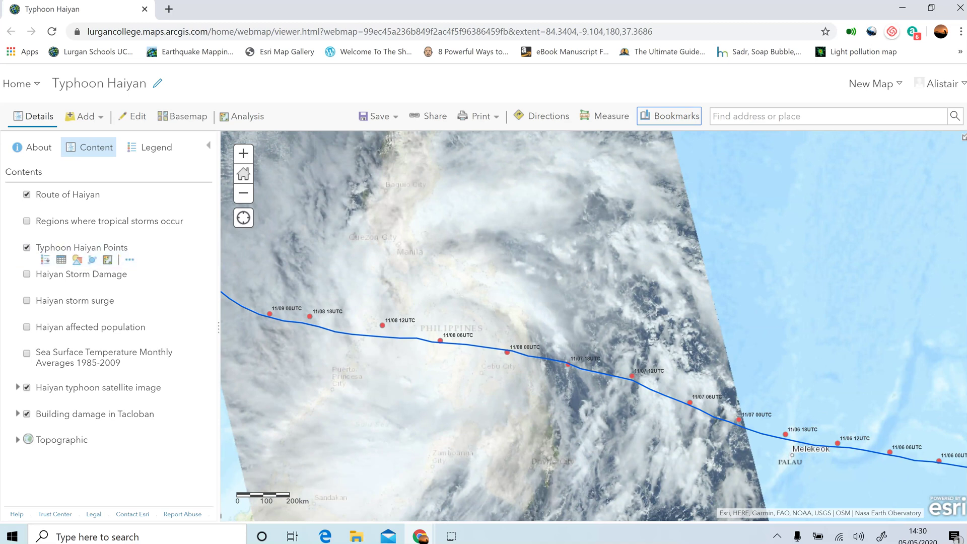
{"action": "left_click", "coordinate": [19, 386]}
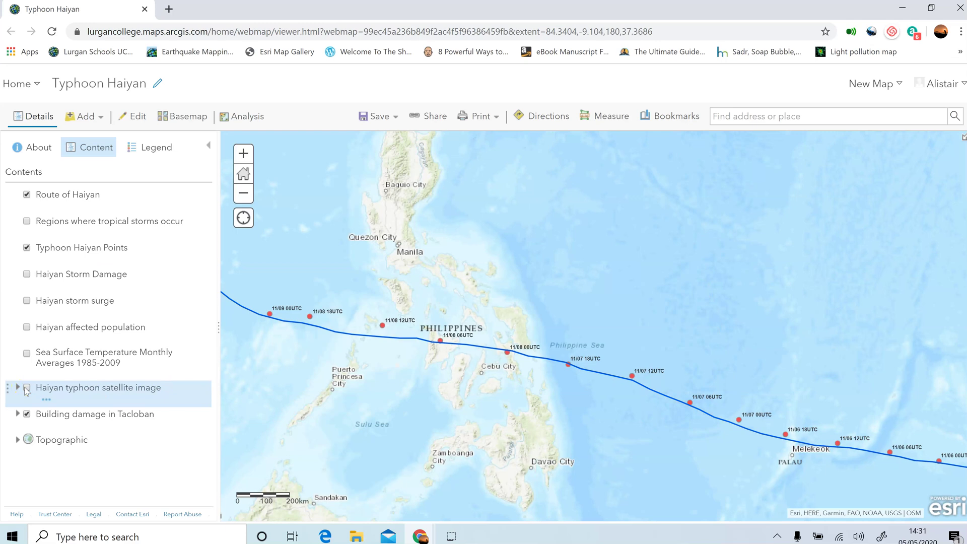
- Turn on the Haiyan Storm Damage layer and display the legend for its damage classes
{"action": "left_click", "coordinate": [55, 276]}
{"action": "left_click", "coordinate": [27, 274]}
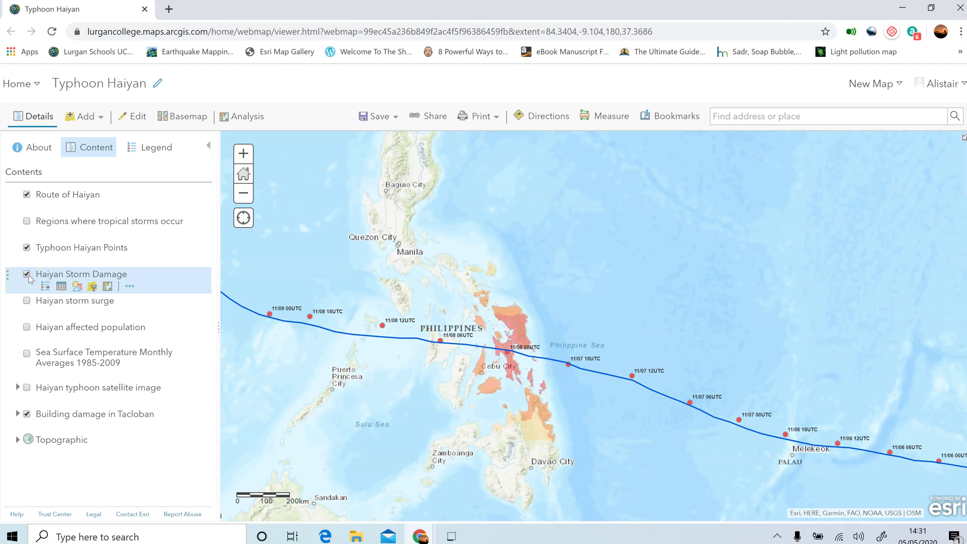
{"action": "left_click", "coordinate": [426, 277]}
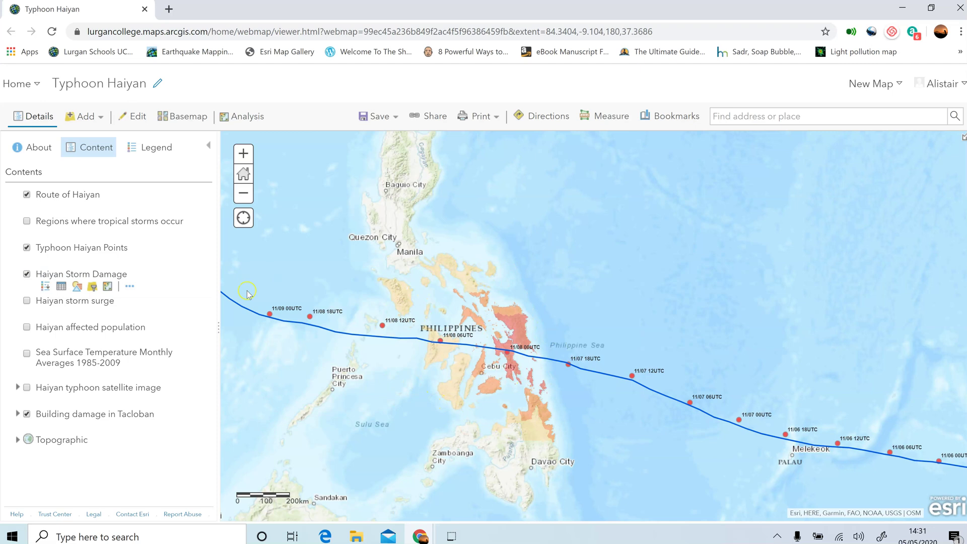
{"action": "left_click", "coordinate": [158, 149]}
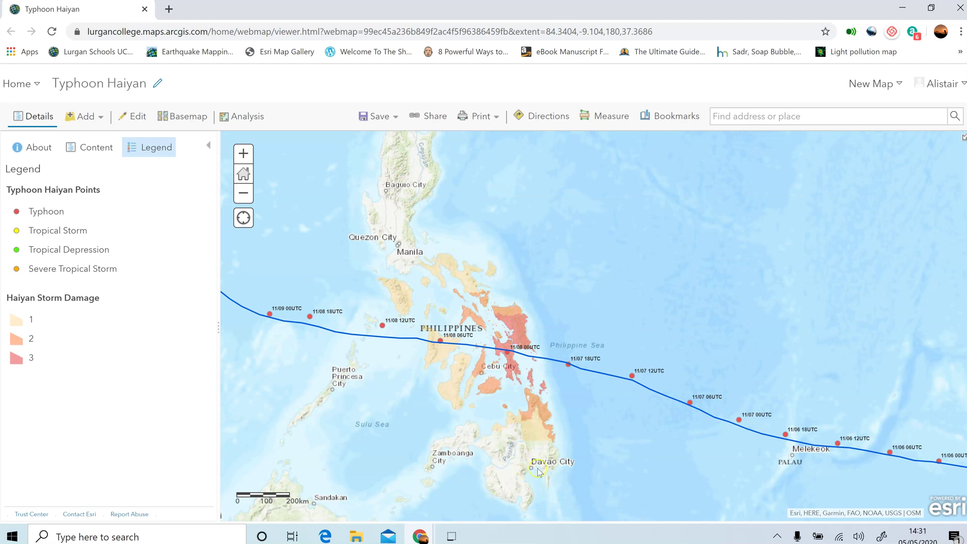
{"action": "left_click", "coordinate": [498, 435]}
{"action": "left_click", "coordinate": [494, 452]}
{"action": "left_click", "coordinate": [518, 404]}
{"action": "left_click", "coordinate": [492, 348]}
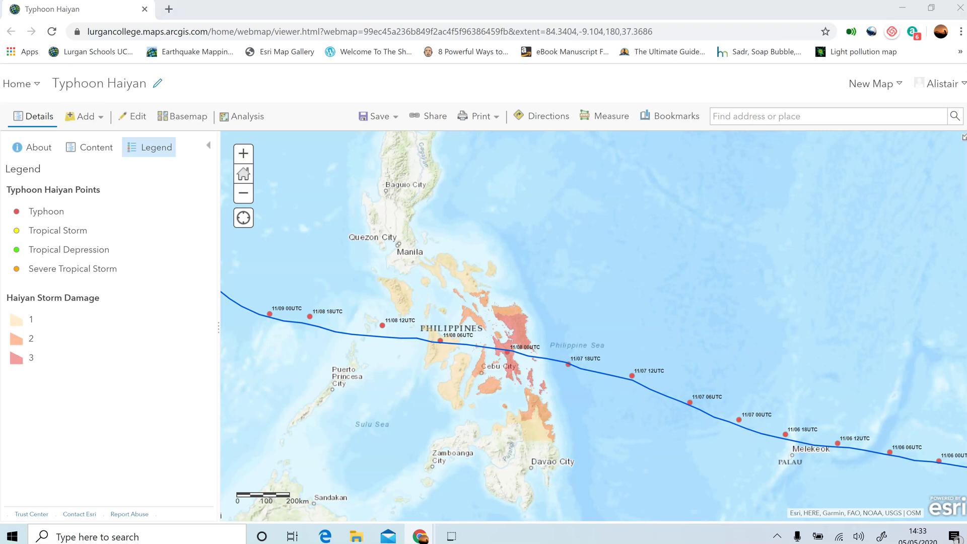
- Take the map to the bookmarked place "5. Visayas storm surge" and hide the Haiyan Storm Damage layer
{"action": "left_click", "coordinate": [678, 116]}
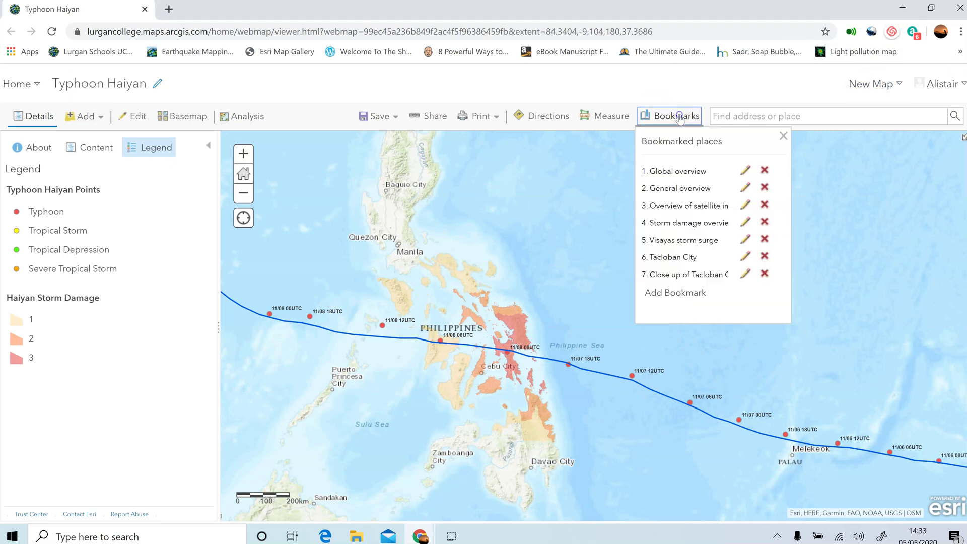
{"action": "left_click", "coordinate": [682, 240]}
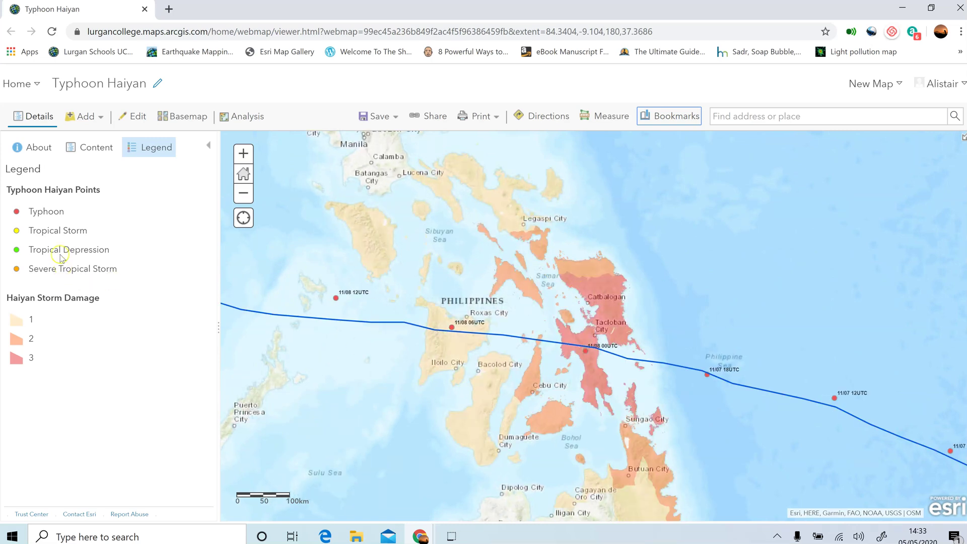
{"action": "left_click", "coordinate": [95, 157]}
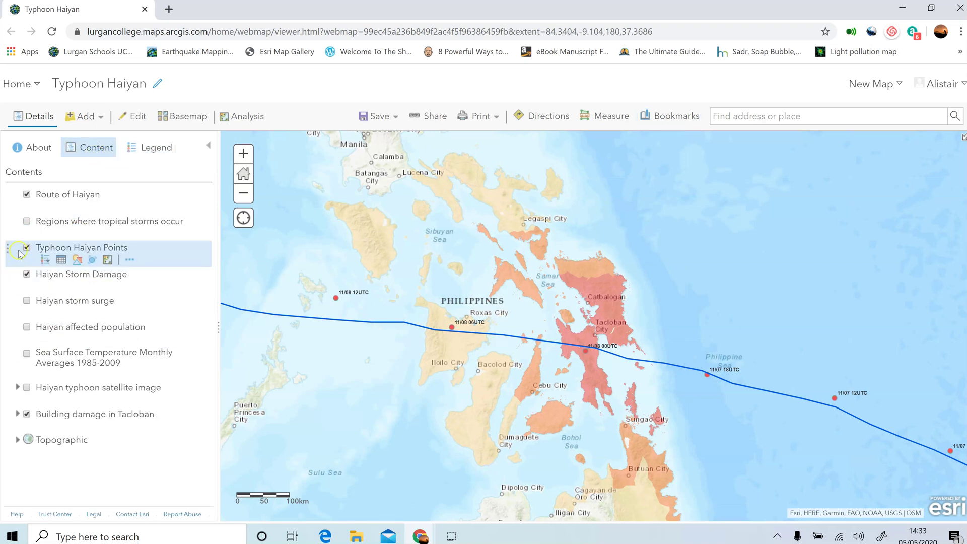
{"action": "left_click", "coordinate": [26, 275]}
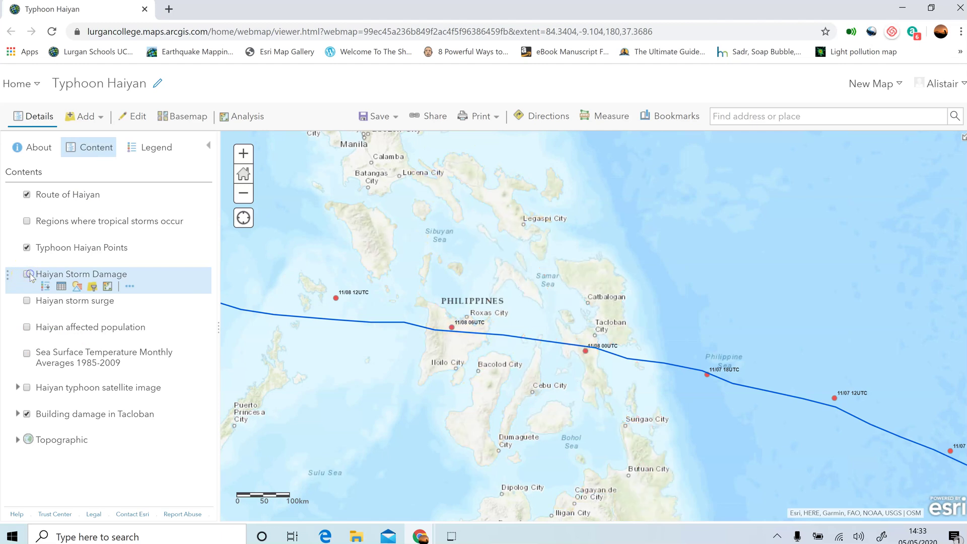
- Turn on the Haiyan storm surge layer and display the legend for its tide height classes
{"action": "left_click", "coordinate": [27, 301]}
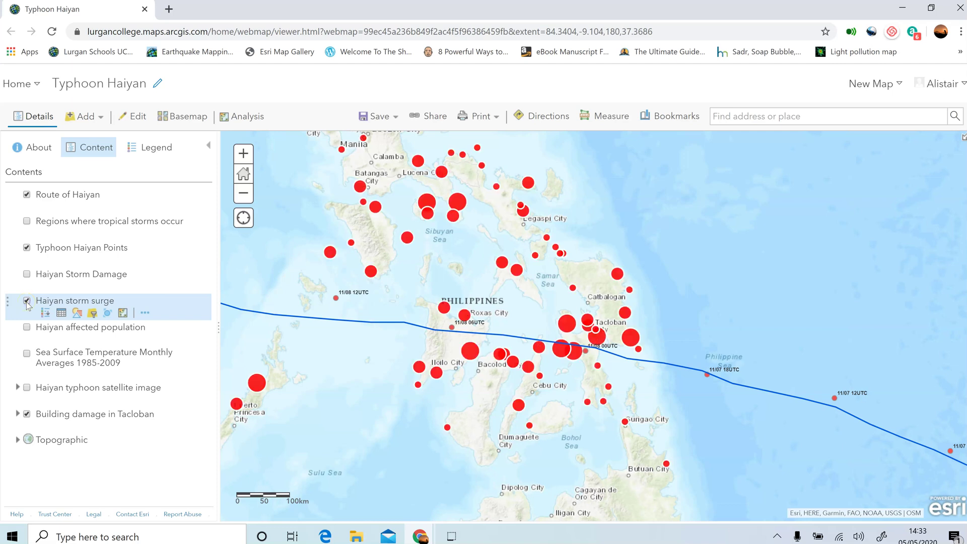
{"action": "left_click", "coordinate": [161, 151]}
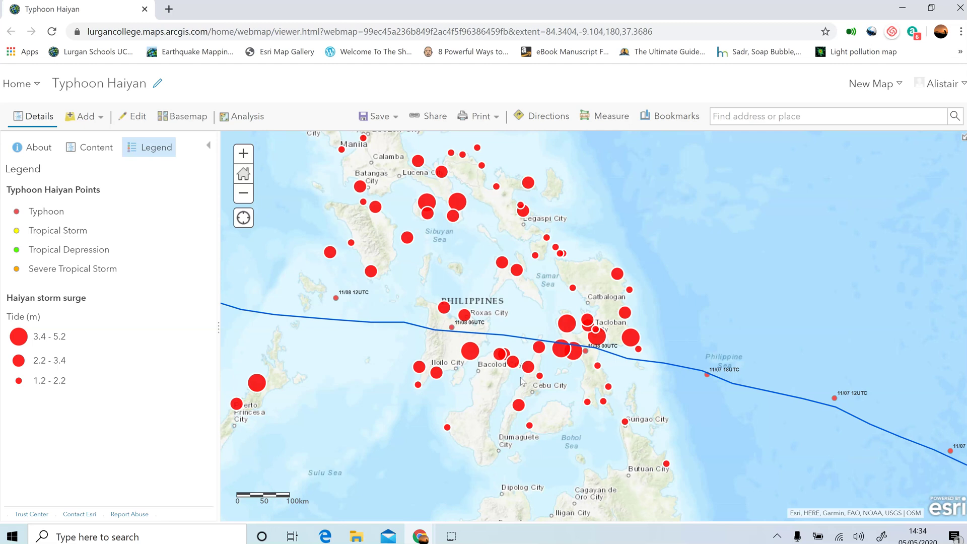
- Check the storm surge details for Palompon, the large point beside the typhoon track west of Tacloban
{"action": "left_click", "coordinate": [521, 352]}
{"action": "left_click", "coordinate": [561, 348]}
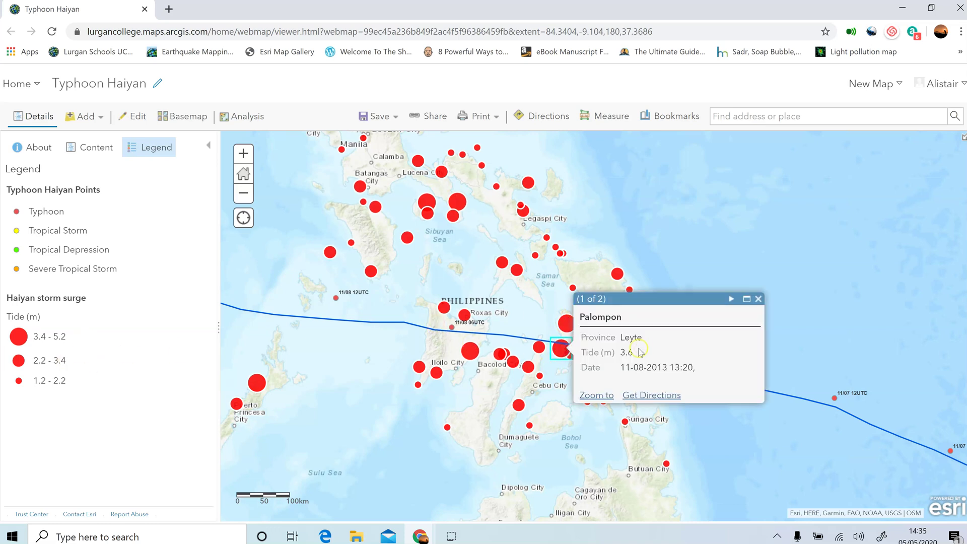
{"action": "left_click", "coordinate": [758, 299]}
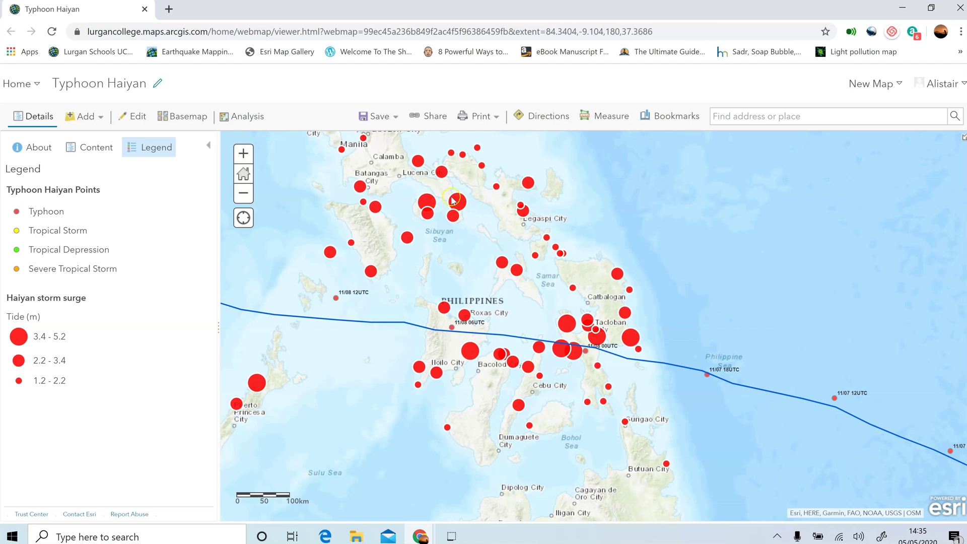
- Compare the storm surge details of Port Pusgo, Santa Cruz Harbor and Guintinua Island, north of the typhoon track
{"action": "left_click", "coordinate": [458, 201]}
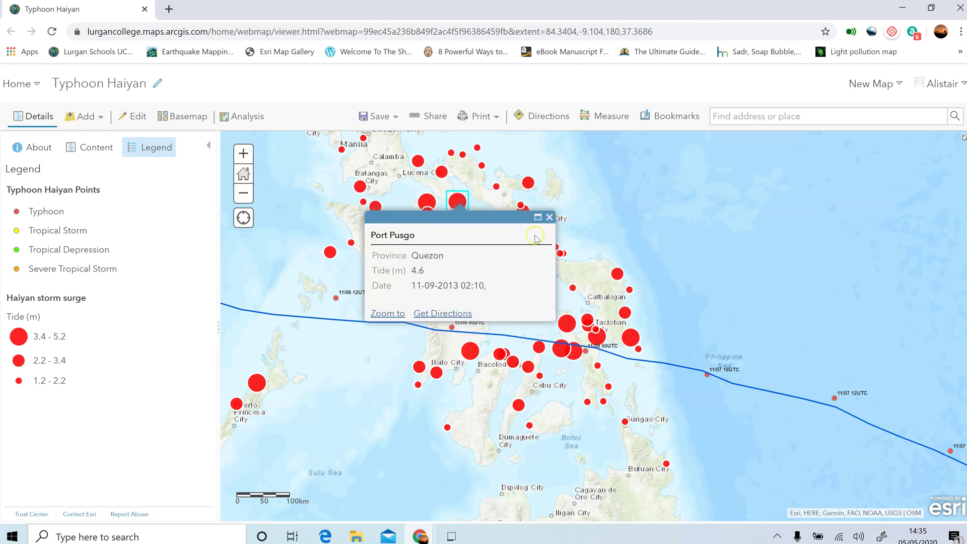
{"action": "left_click", "coordinate": [549, 218]}
{"action": "left_click", "coordinate": [427, 201]}
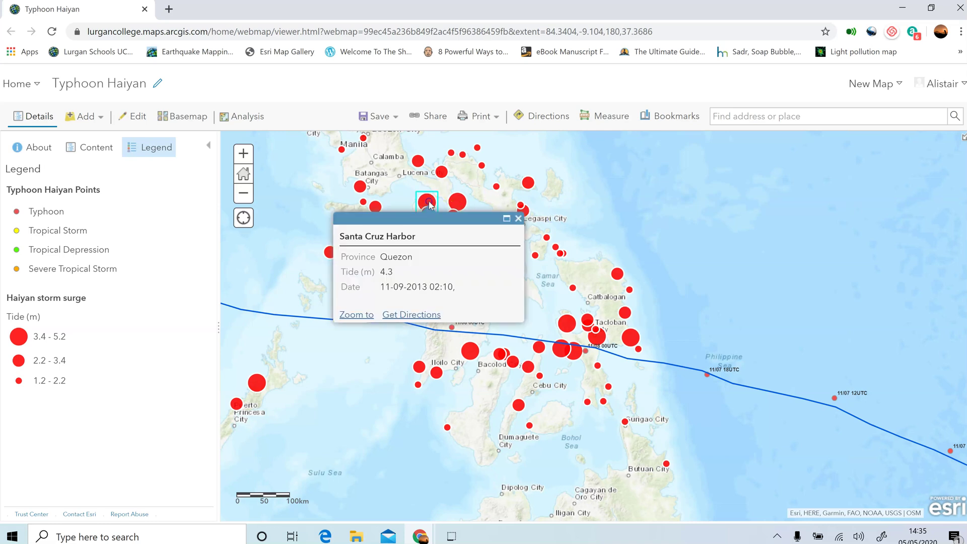
{"action": "left_click", "coordinate": [517, 218]}
{"action": "left_click", "coordinate": [477, 149]}
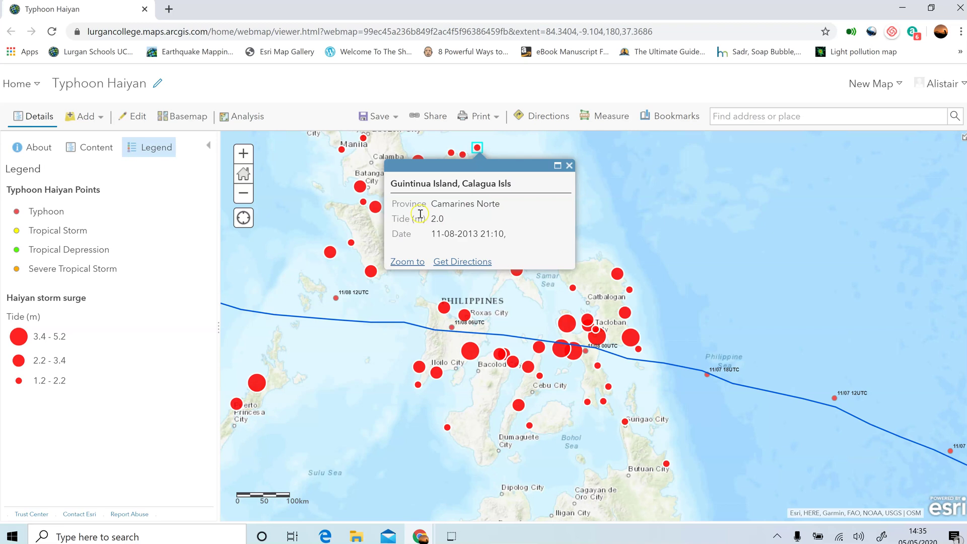
{"action": "left_click", "coordinate": [569, 165]}
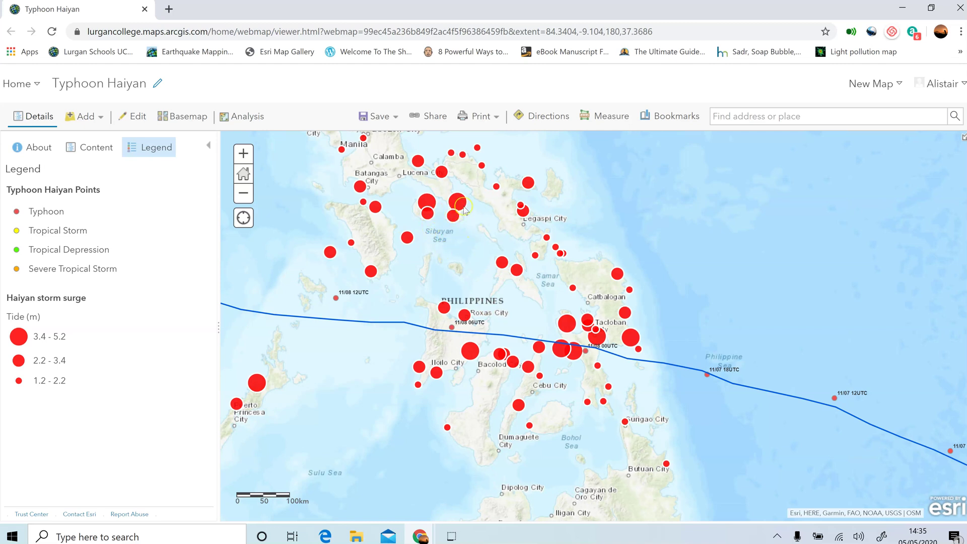
- Examine the Port Pusgo storm surge point up close, including its tide details and the shape of the surrounding inlet
{"action": "scroll", "coordinate": [430, 222], "scroll_direction": "up", "scroll_amount": 1}
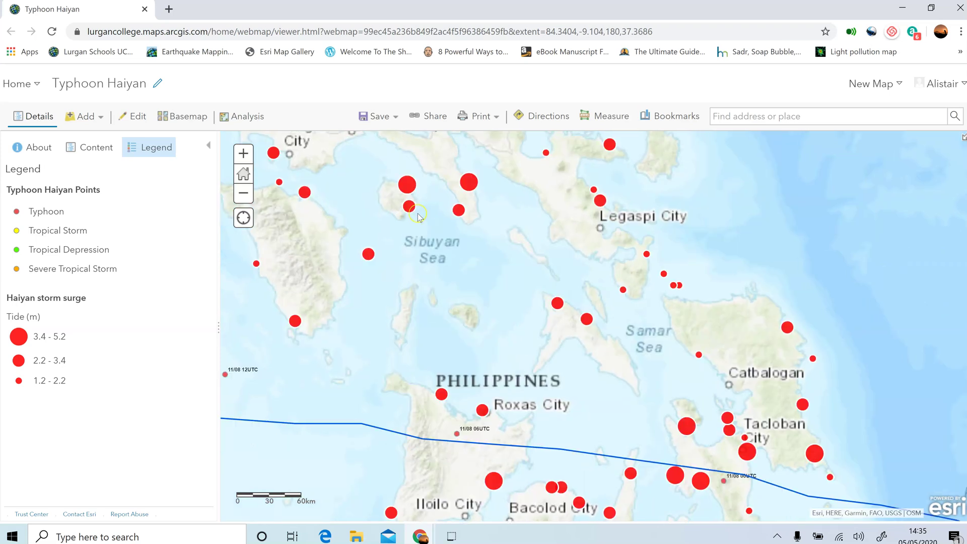
{"action": "scroll", "coordinate": [430, 217], "scroll_direction": "up", "scroll_amount": 2}
{"action": "left_click_drag", "start_coordinate": [473, 201], "coordinate": [434, 261]}
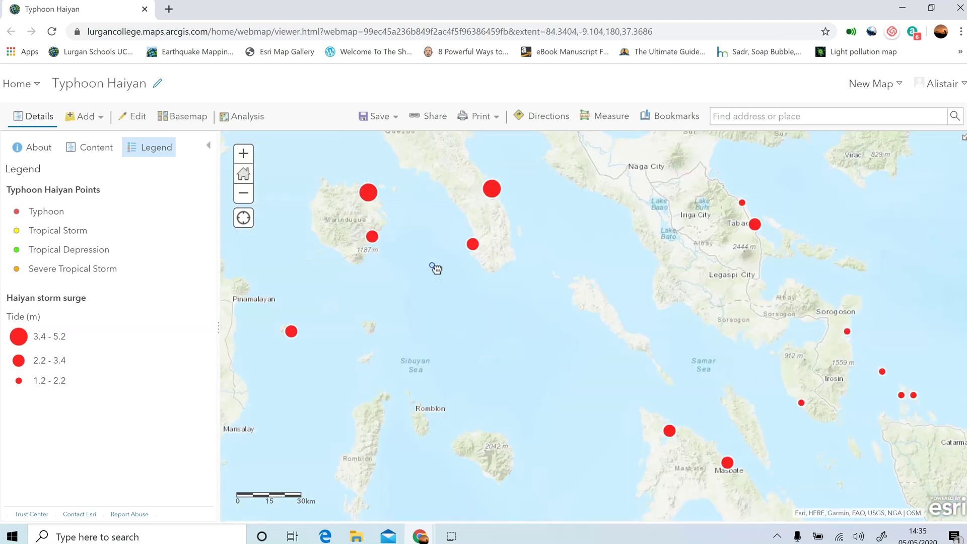
{"action": "scroll", "coordinate": [434, 260], "scroll_direction": "up", "scroll_amount": 1}
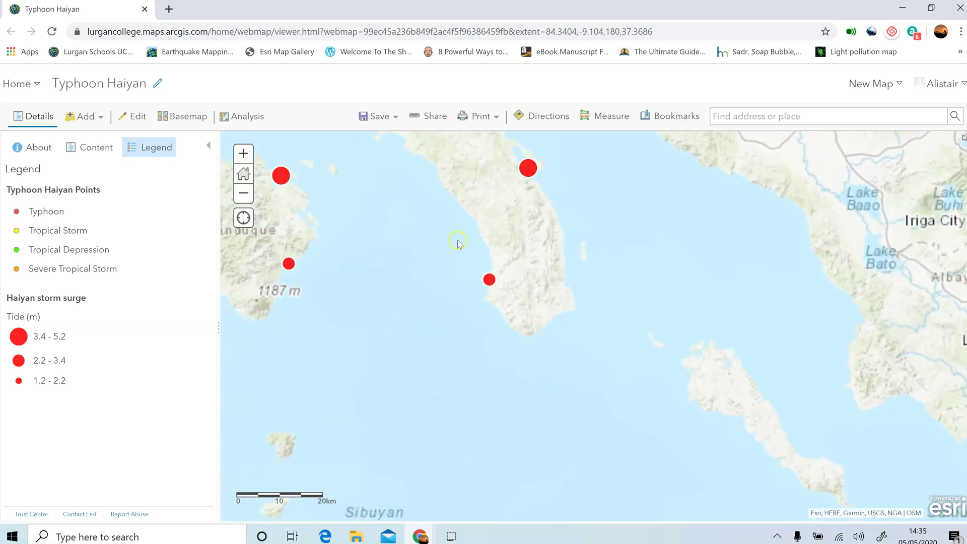
{"action": "left_click_drag", "start_coordinate": [432, 276], "coordinate": [411, 331]}
{"action": "scroll", "coordinate": [411, 331], "scroll_direction": "up", "scroll_amount": 1}
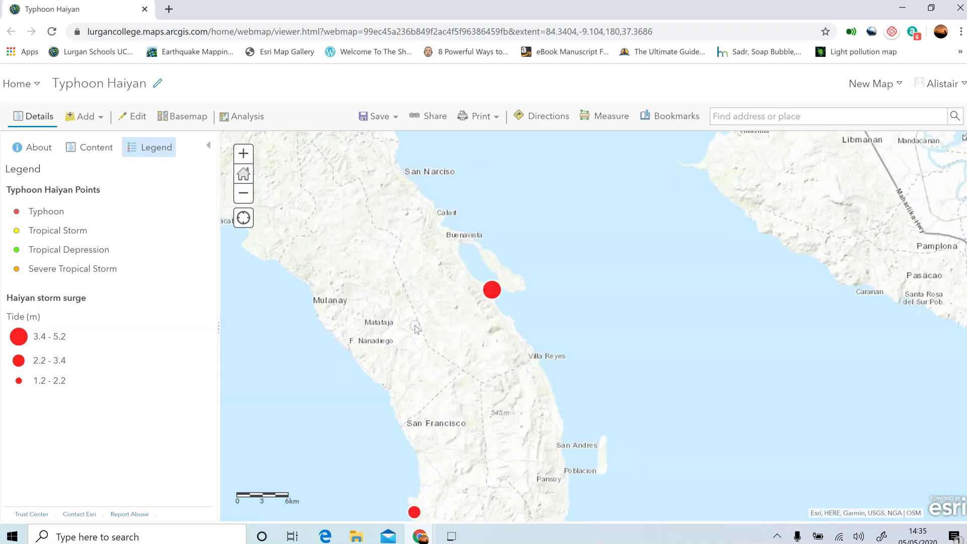
{"action": "left_click", "coordinate": [495, 291]}
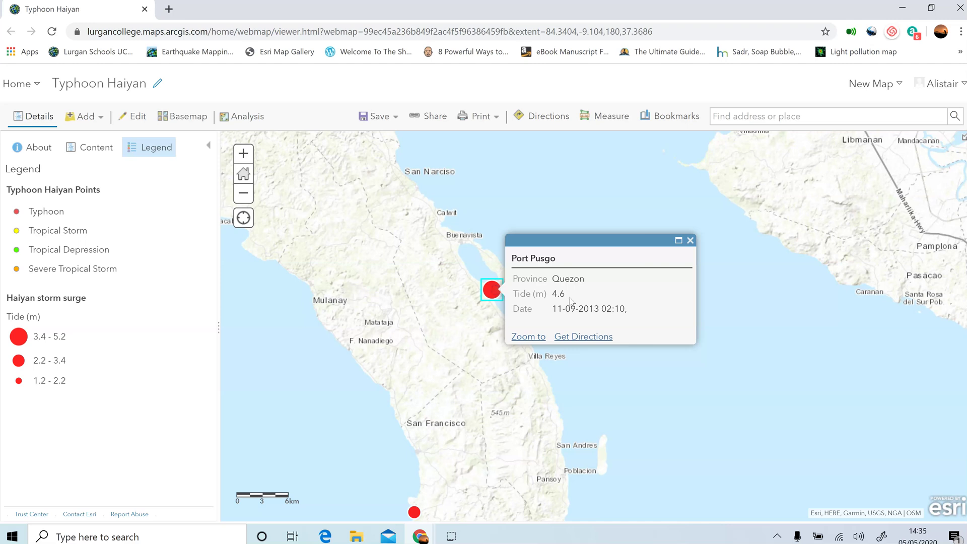
{"action": "left_click", "coordinate": [690, 240]}
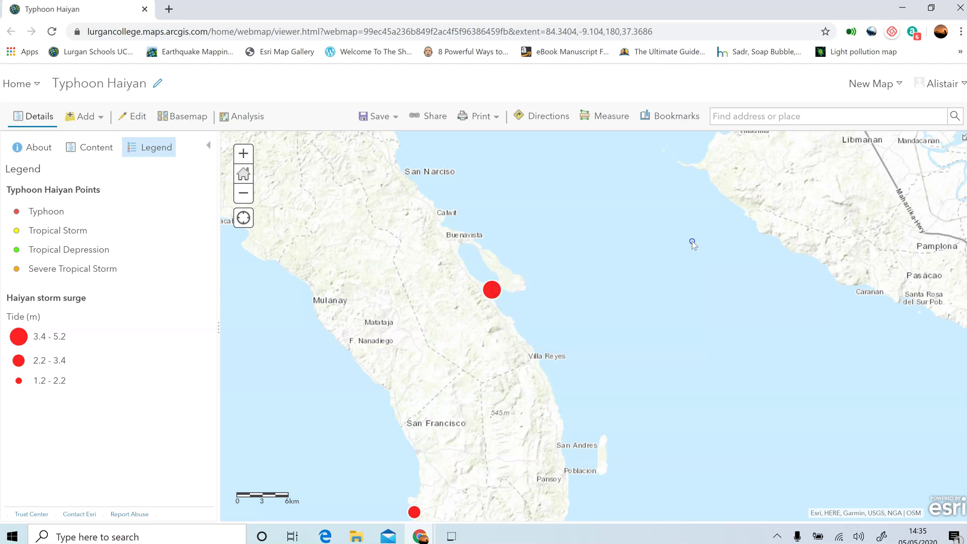
{"action": "double_click", "coordinate": [489, 317]}
{"action": "double_click", "coordinate": [484, 453]}
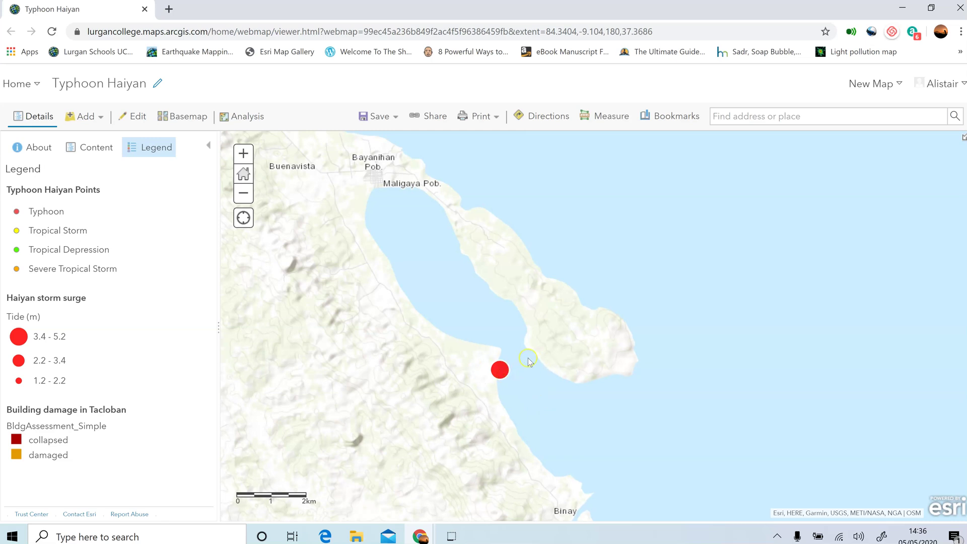
- Return from Port Pusgo to an overview of the storm surge points across the central Philippines
{"action": "scroll", "coordinate": [501, 376], "scroll_direction": "down", "scroll_amount": 1}
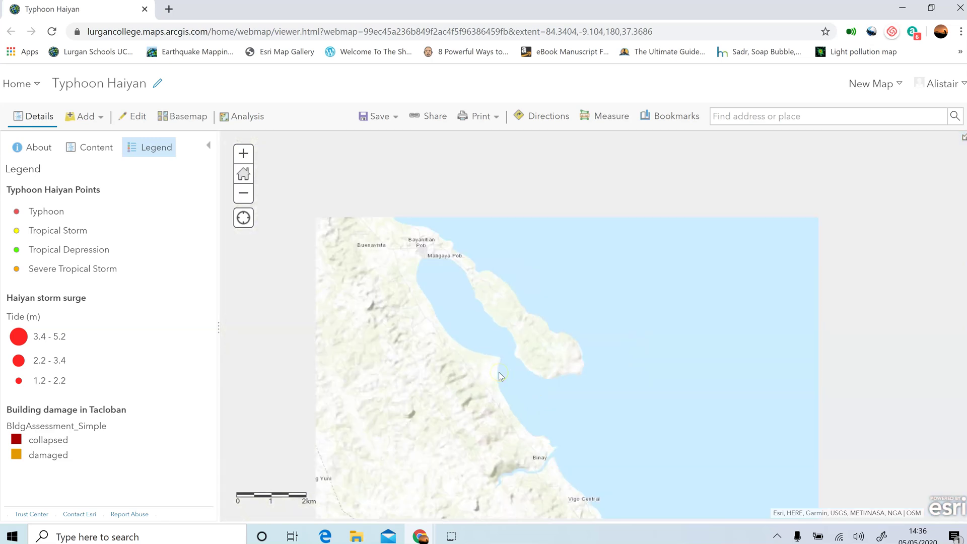
{"action": "scroll", "coordinate": [499, 375], "scroll_direction": "down", "scroll_amount": 3}
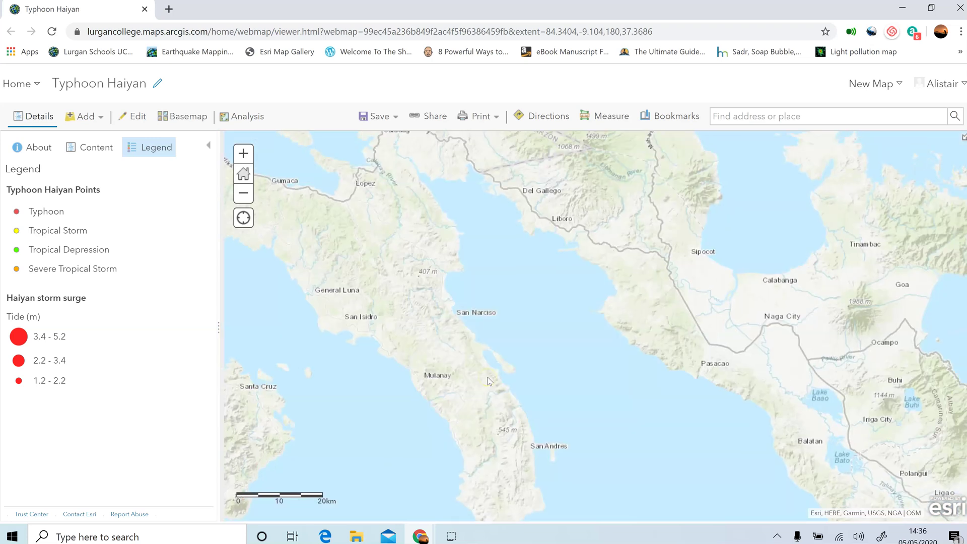
{"action": "scroll", "coordinate": [488, 380], "scroll_direction": "down", "scroll_amount": 1}
{"action": "left_click_drag", "start_coordinate": [496, 382], "coordinate": [498, 356]}
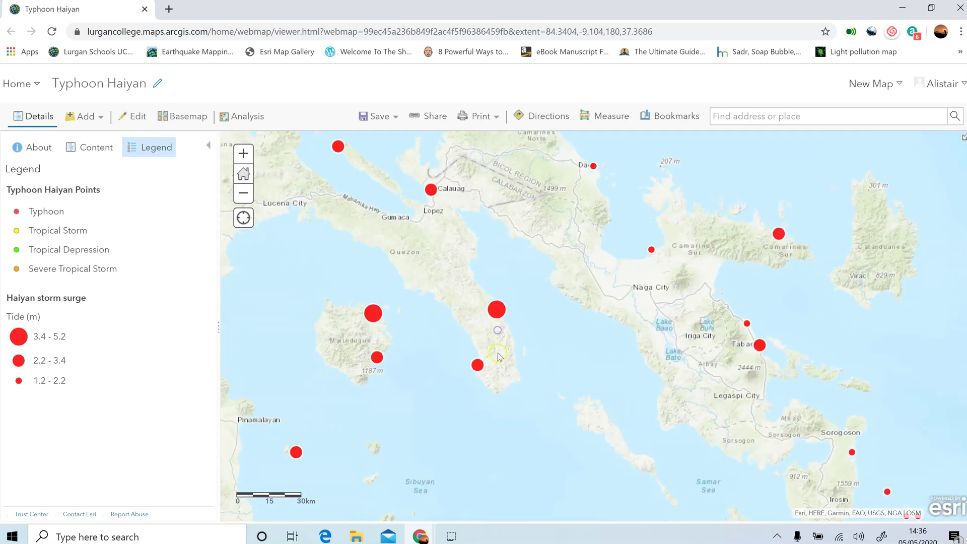
{"action": "scroll", "coordinate": [498, 356], "scroll_direction": "down", "scroll_amount": 1}
{"action": "left_click_drag", "start_coordinate": [504, 423], "coordinate": [510, 387]}
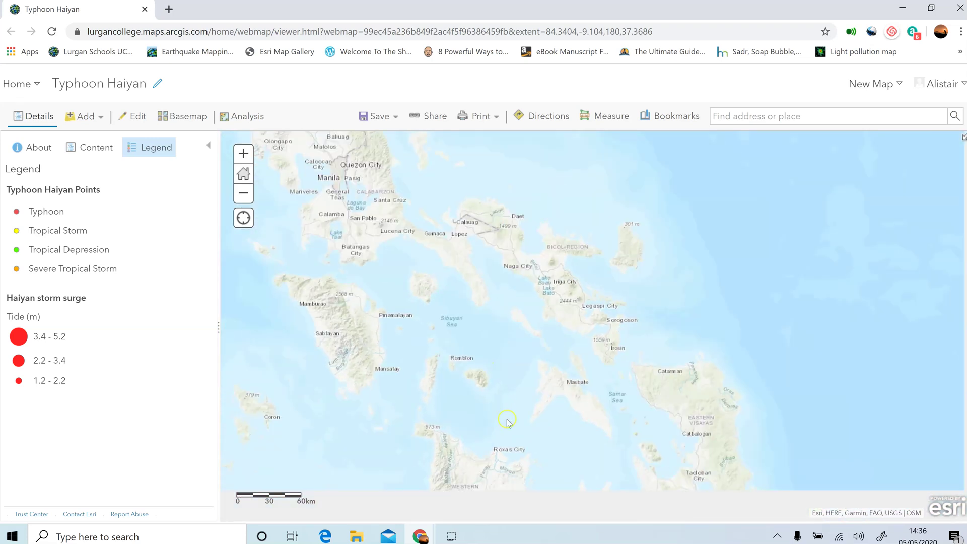
{"action": "scroll", "coordinate": [507, 422], "scroll_direction": "down", "scroll_amount": 1}
{"action": "left_click_drag", "start_coordinate": [507, 422], "coordinate": [495, 344]}
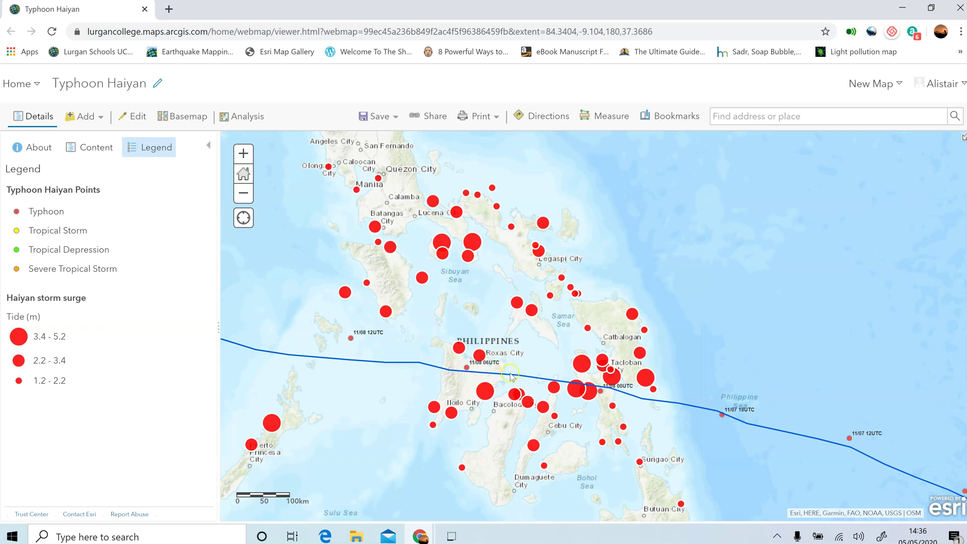
{"action": "left_click_drag", "start_coordinate": [544, 343], "coordinate": [531, 347]}
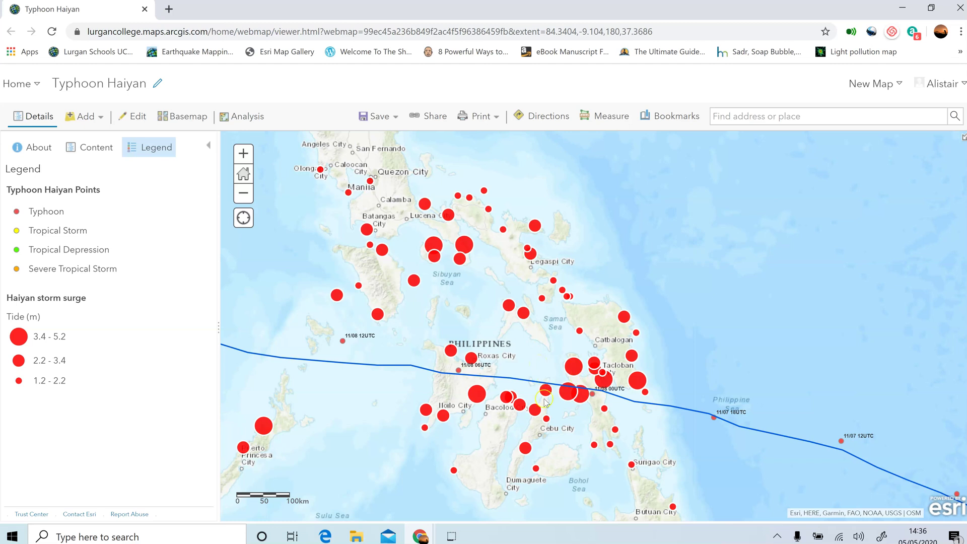
- Inspect the storm surge details of points near the typhoon track, from Poro Island in Biliran west to Libas in Capiz
{"action": "left_click", "coordinate": [505, 367]}
{"action": "left_click", "coordinate": [574, 364]}
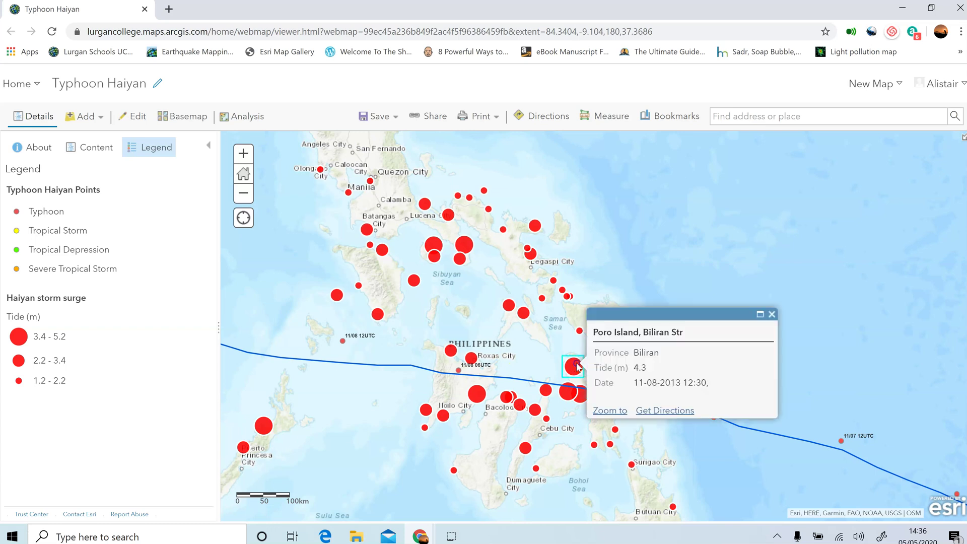
{"action": "left_click", "coordinate": [569, 394]}
{"action": "left_click", "coordinate": [476, 394]}
{"action": "left_click", "coordinate": [471, 359]}
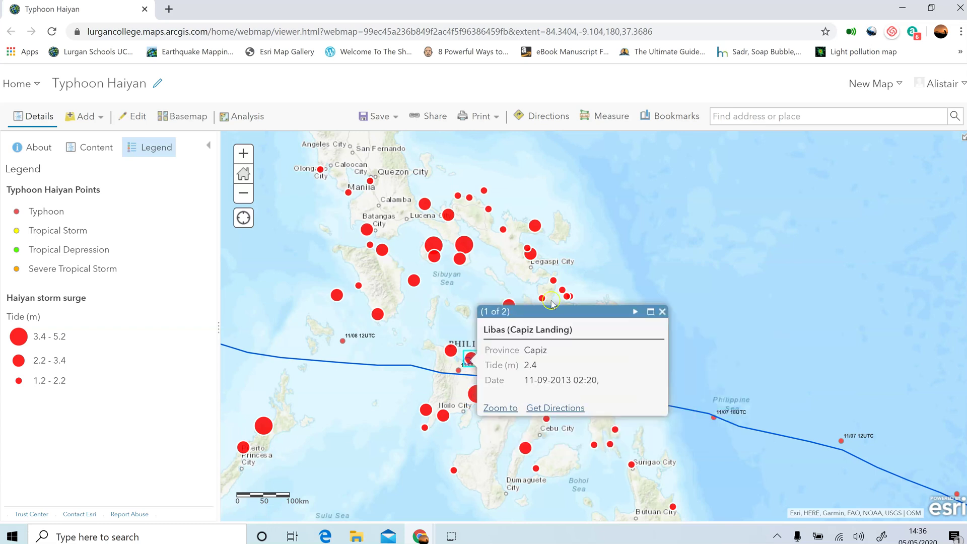
- Inspect the storm surge details of the small northern points, including Port Jose Panganiban, Capalonga and Port Silanguin
{"action": "left_click", "coordinate": [483, 191]}
{"action": "left_click", "coordinate": [468, 197]}
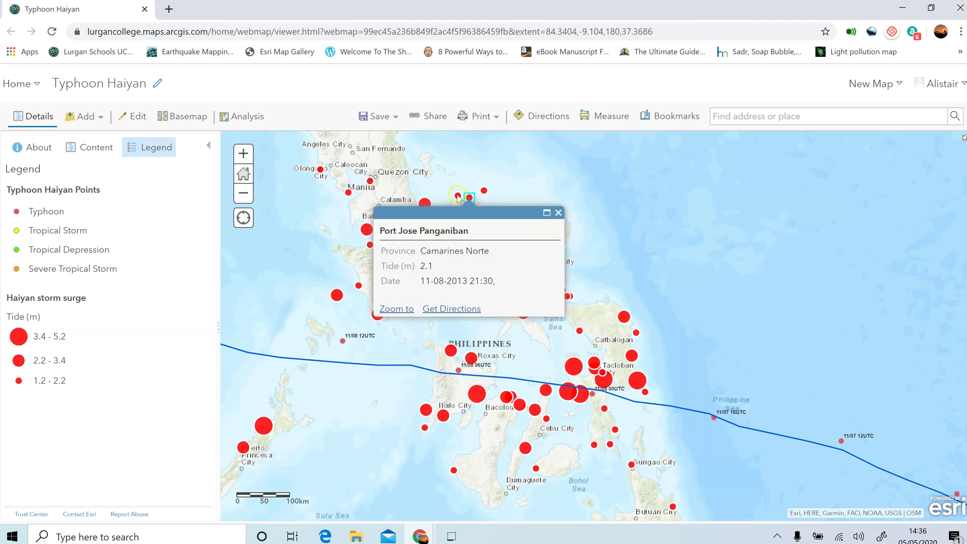
{"action": "left_click", "coordinate": [457, 196]}
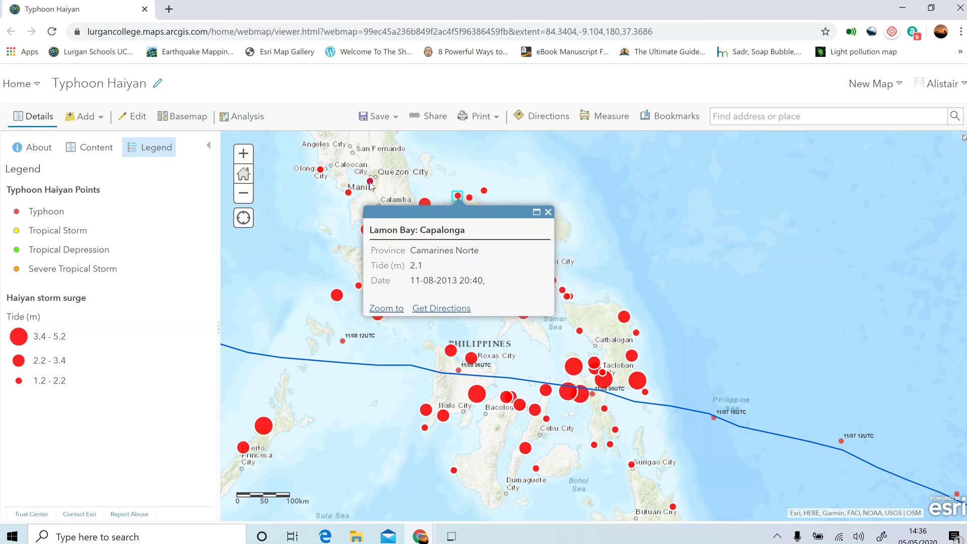
{"action": "left_click", "coordinate": [370, 183]}
{"action": "left_click", "coordinate": [328, 179]}
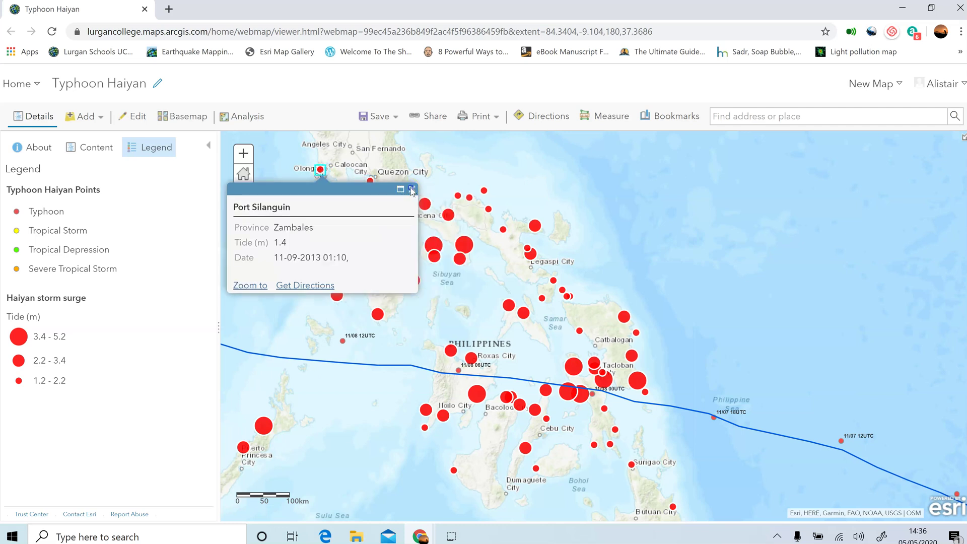
{"action": "left_click", "coordinate": [412, 190]}
- Recheck the tide details of the two large Quezon points, Port Pusgo and Santa Cruz Harbor
{"action": "left_click", "coordinate": [440, 242]}
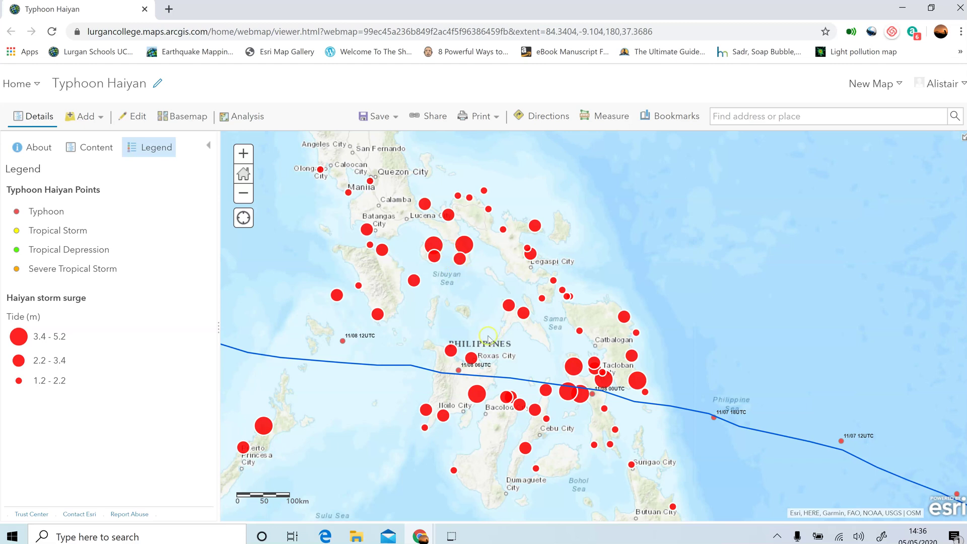
{"action": "left_click", "coordinate": [466, 245]}
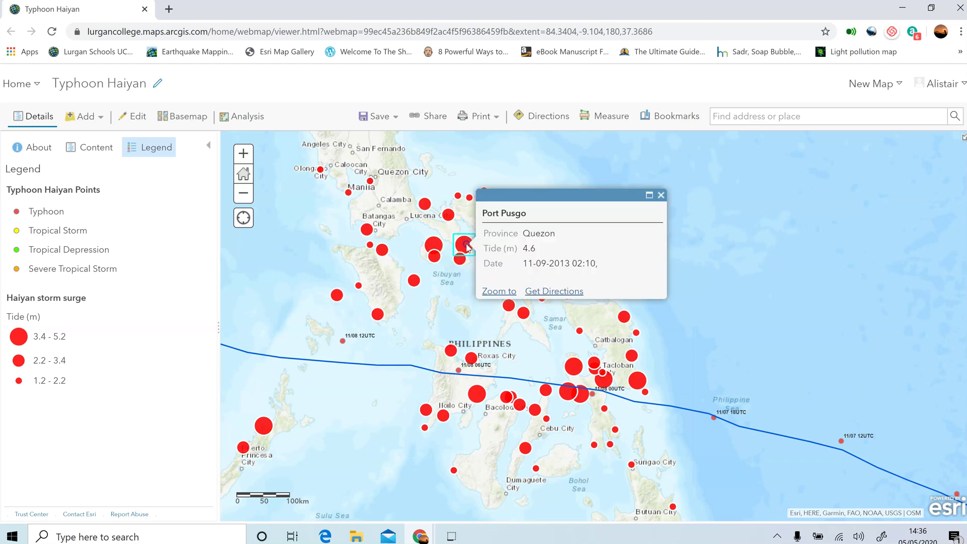
{"action": "left_click", "coordinate": [438, 244]}
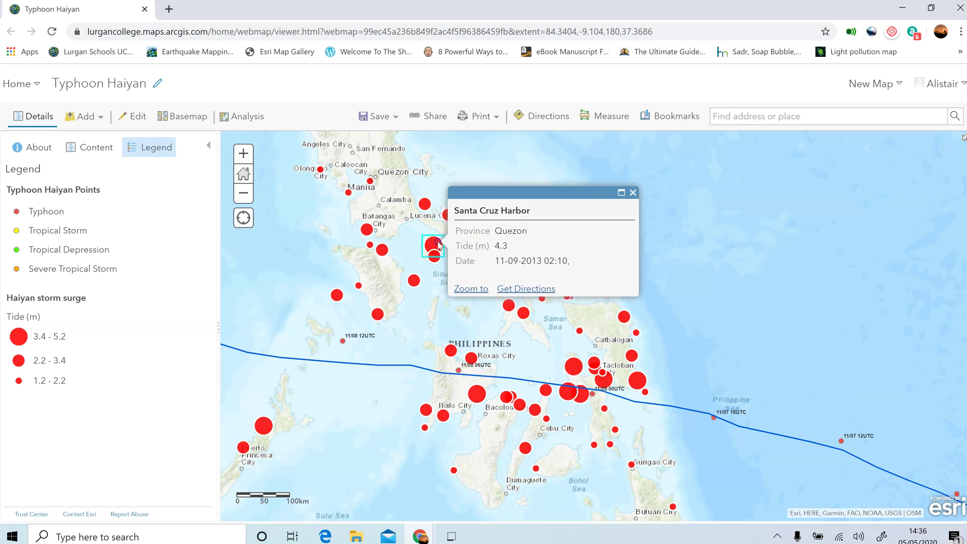
{"action": "left_click", "coordinate": [632, 193]}
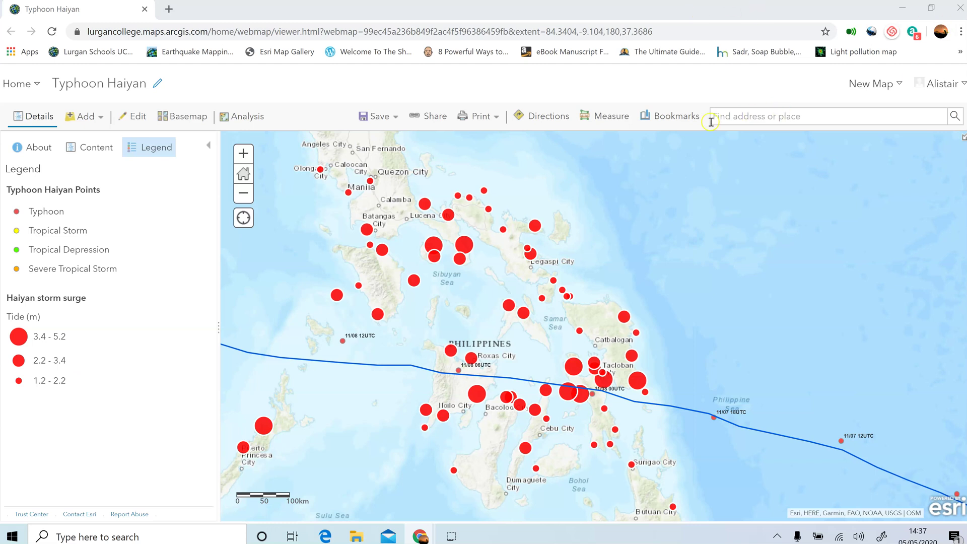
- Take the map to the bookmarked place "6. Tacloban City" to show the building damage along its coast
{"action": "left_click", "coordinate": [661, 116]}
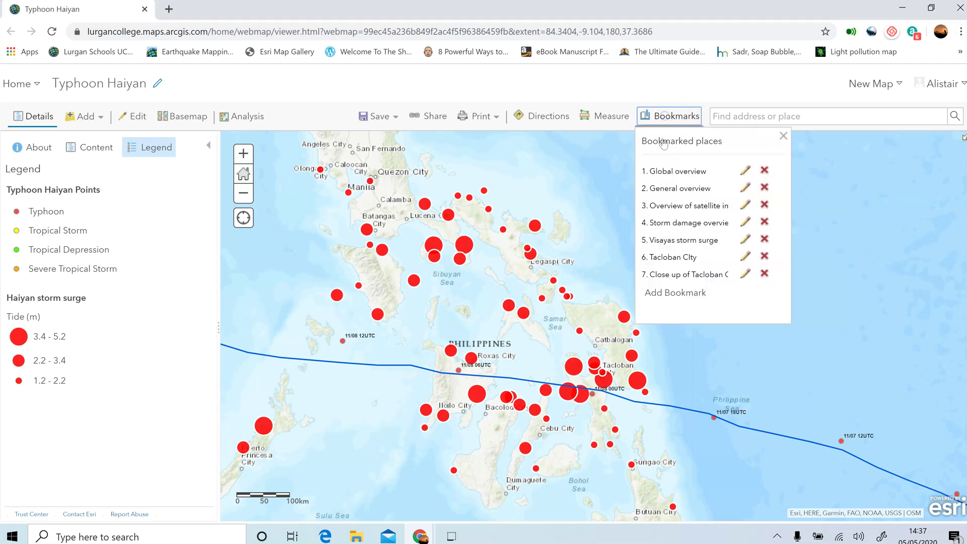
{"action": "left_click", "coordinate": [674, 260]}
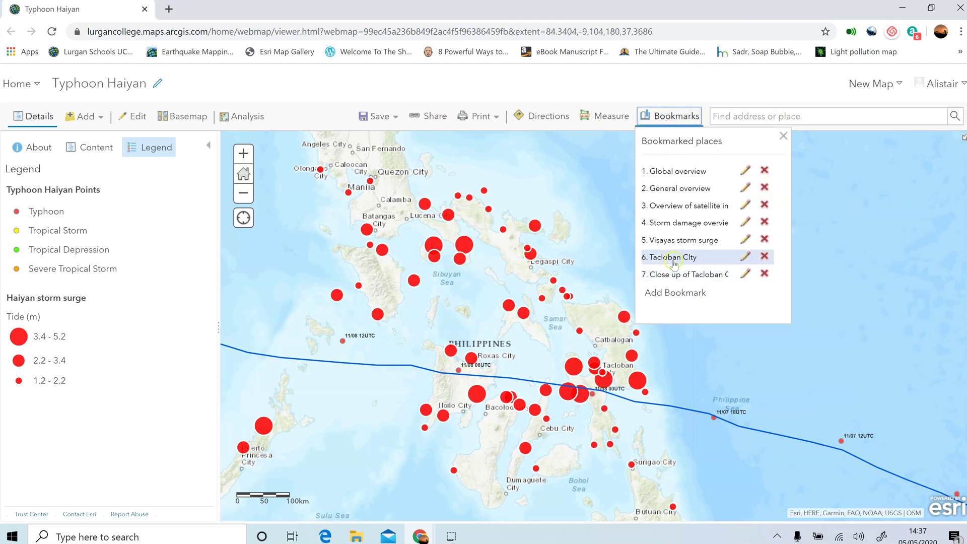
{"action": "left_click", "coordinate": [604, 363]}
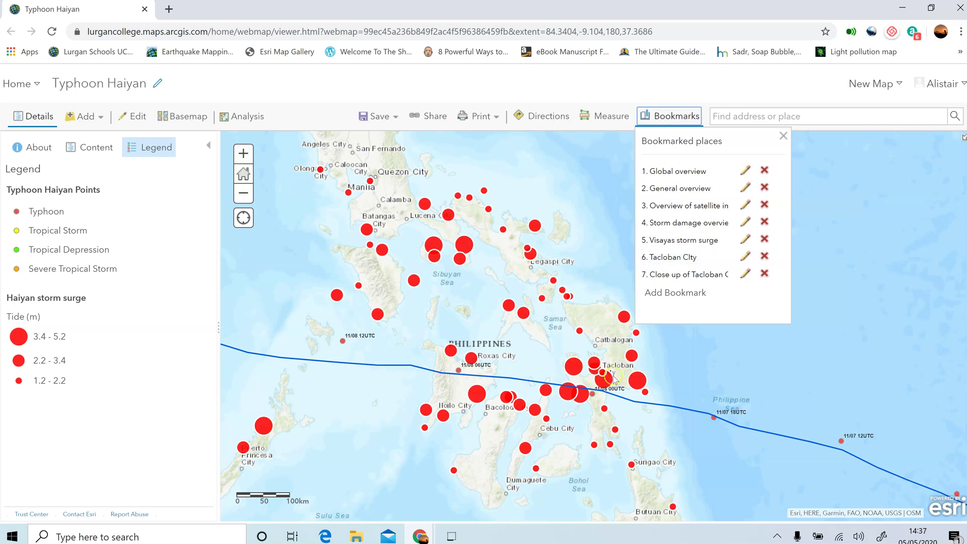
{"action": "left_click", "coordinate": [668, 257]}
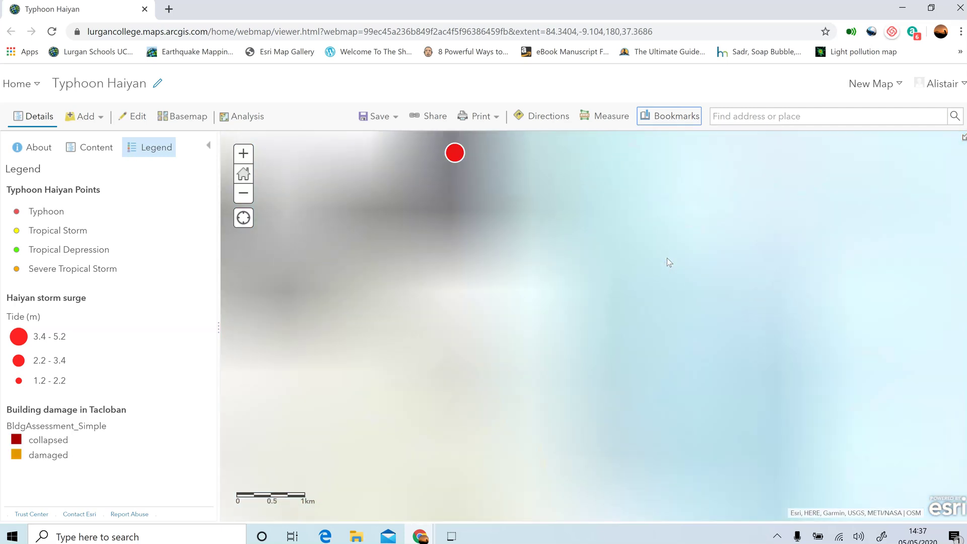
{"action": "left_click", "coordinate": [570, 311]}
{"action": "scroll", "coordinate": [570, 312], "scroll_direction": "down", "scroll_amount": 5}
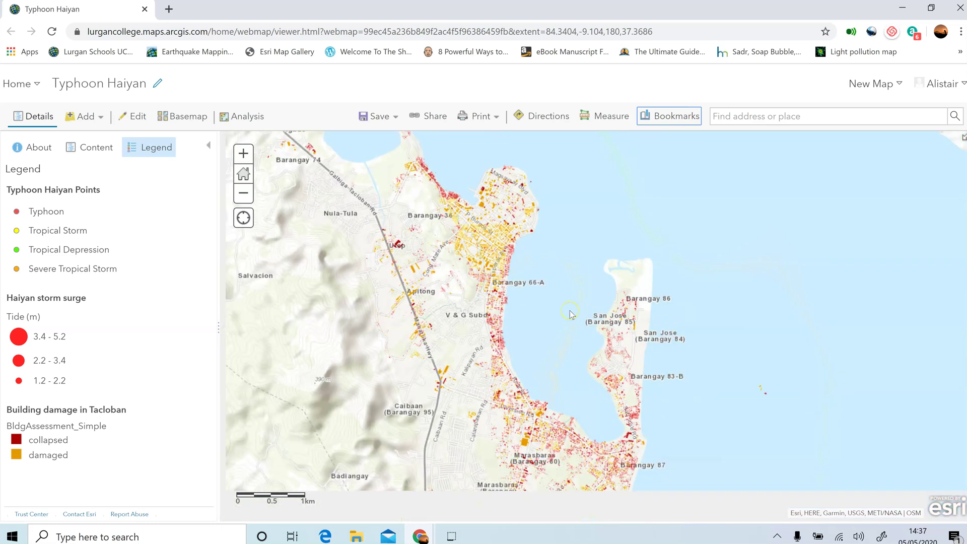
- Compare Tacloban at wider scales, return to the bookmarked place "6. Tacloban City", and check the layer list and building damage legend
{"action": "scroll", "coordinate": [571, 313], "scroll_direction": "down", "scroll_amount": 3}
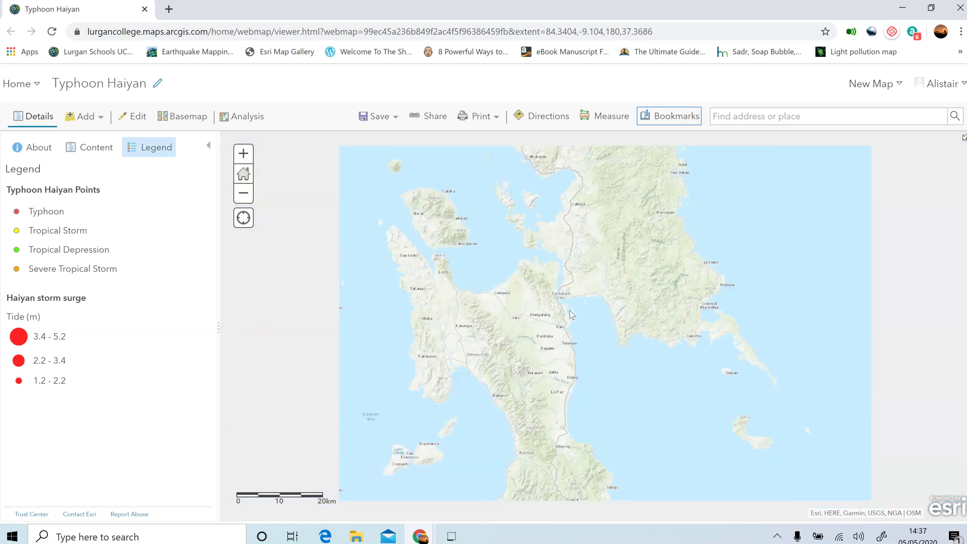
{"action": "scroll", "coordinate": [571, 314], "scroll_direction": "up", "scroll_amount": 5}
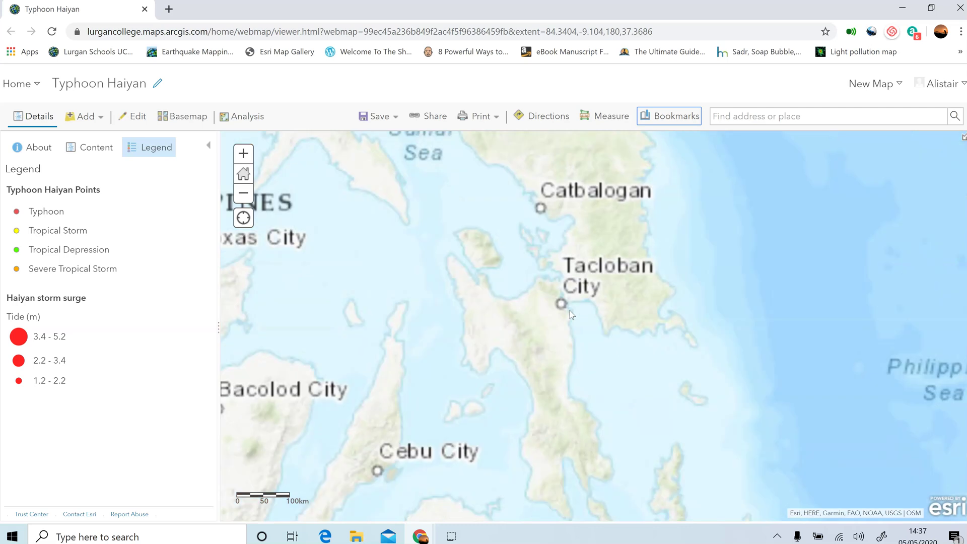
{"action": "scroll", "coordinate": [570, 310], "scroll_direction": "up", "scroll_amount": 1}
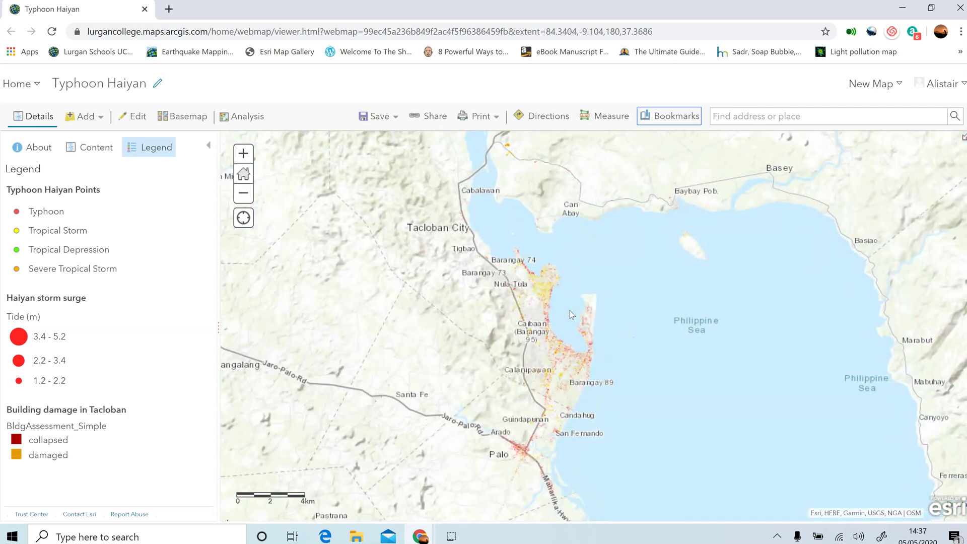
{"action": "left_click", "coordinate": [675, 256]}
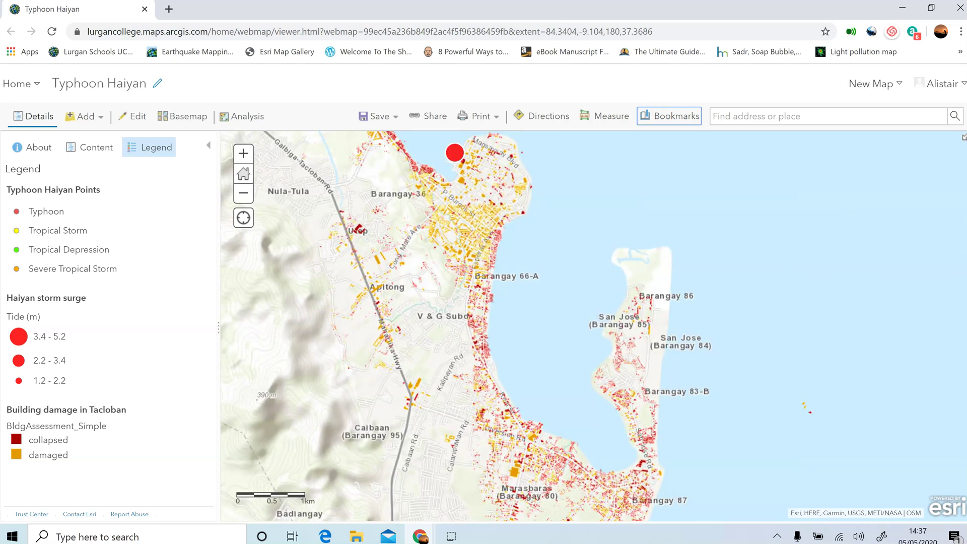
{"action": "left_click", "coordinate": [72, 149]}
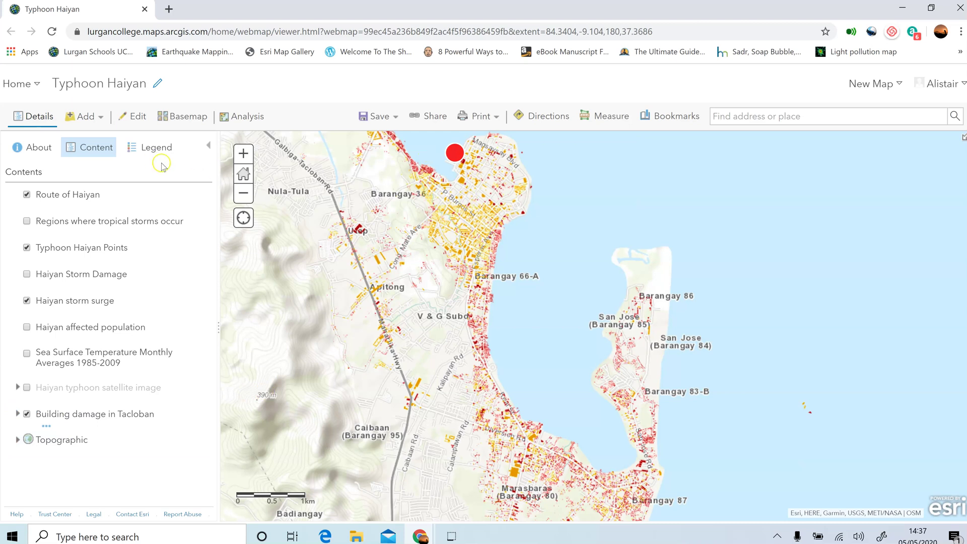
{"action": "left_click", "coordinate": [151, 147]}
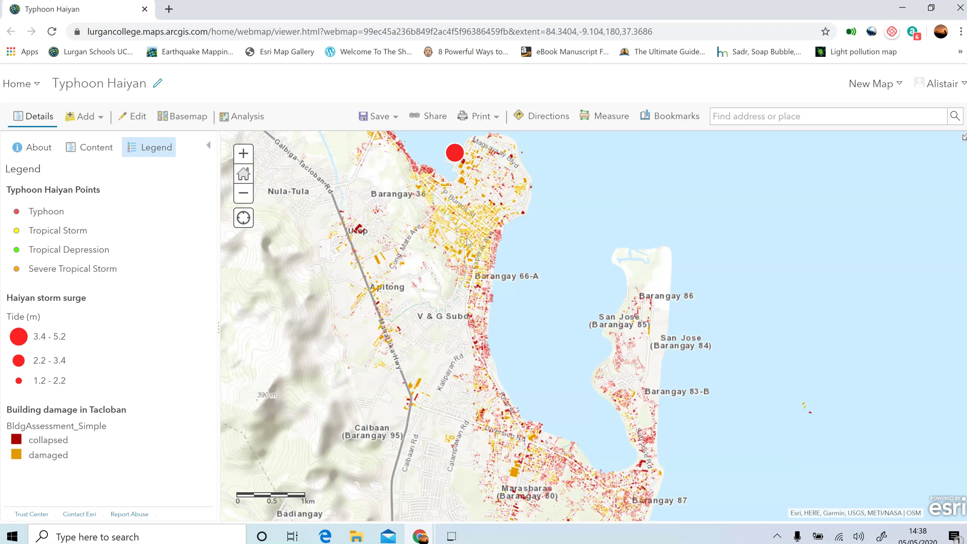
- Examine the collapsed and damaged buildings along Tacloban's coast, from the northern peninsula south to Barangay 87
{"action": "scroll", "coordinate": [468, 242], "scroll_direction": "up", "scroll_amount": 1}
{"action": "scroll", "coordinate": [371, 294], "scroll_direction": "up", "scroll_amount": 1}
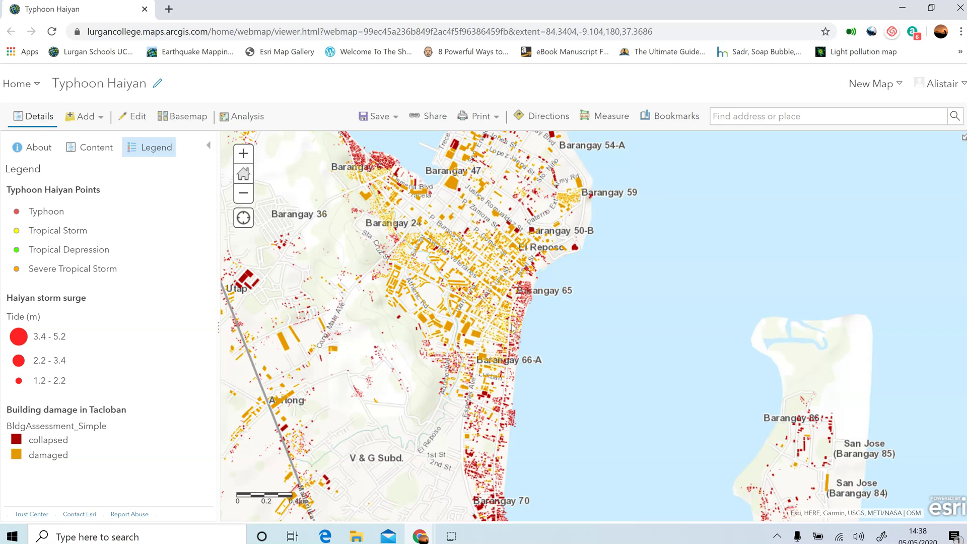
{"action": "scroll", "coordinate": [530, 329], "scroll_direction": "down", "scroll_amount": 1}
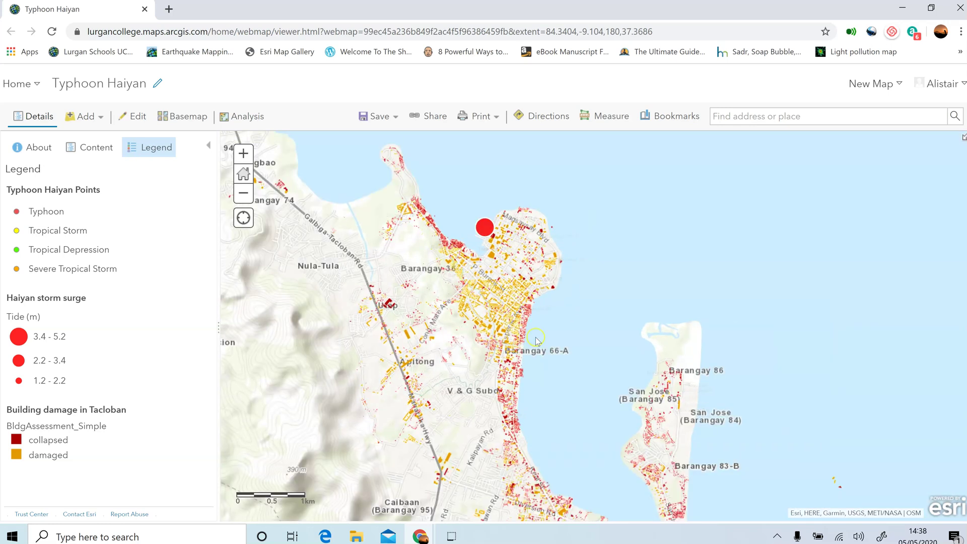
{"action": "left_click_drag", "start_coordinate": [524, 331], "coordinate": [506, 272]}
{"action": "left_click_drag", "start_coordinate": [513, 347], "coordinate": [567, 439]}
{"action": "left_click_drag", "start_coordinate": [440, 230], "coordinate": [443, 232]}
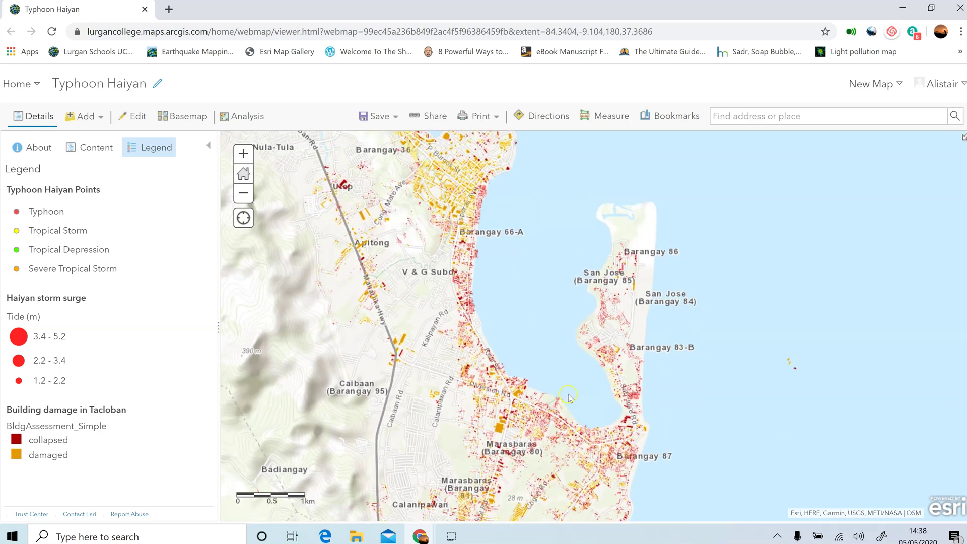
{"action": "left_click_drag", "start_coordinate": [535, 358], "coordinate": [543, 399]}
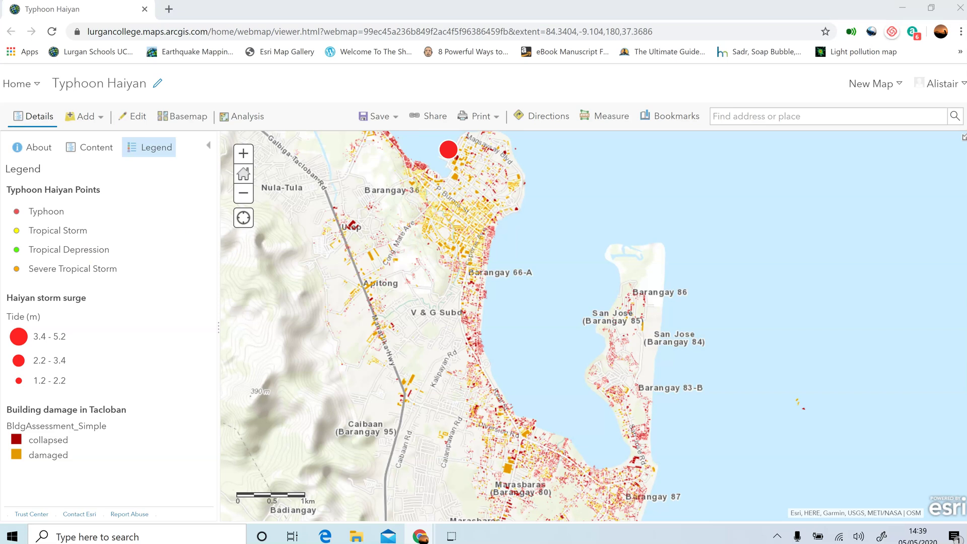
- Reset the map view to the bookmarked place "6. Tacloban City"
{"action": "left_click", "coordinate": [666, 114]}
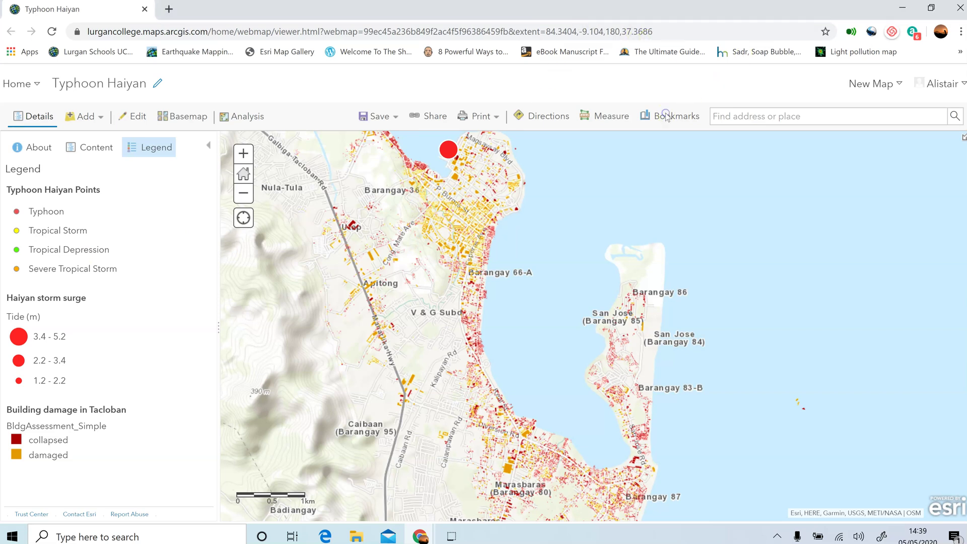
{"action": "left_click", "coordinate": [677, 278]}
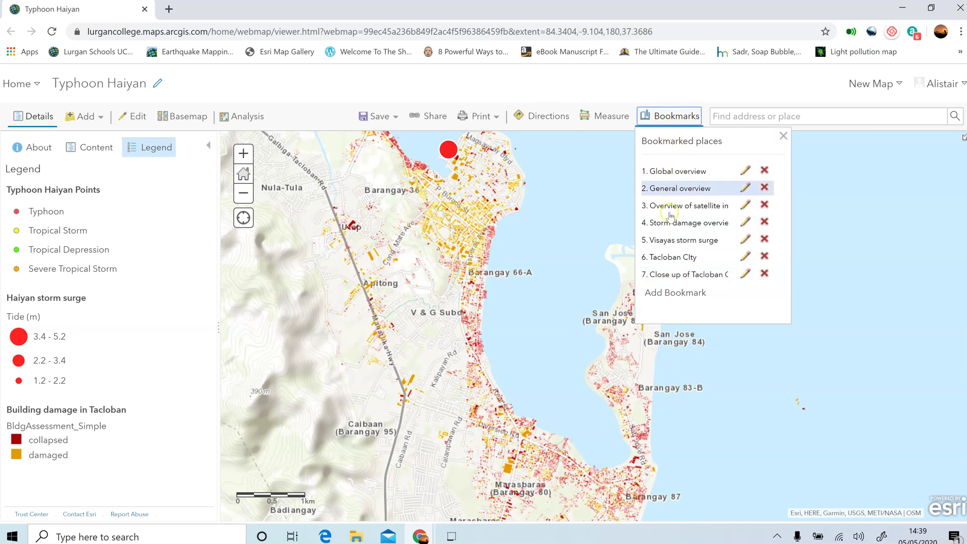
{"action": "left_click", "coordinate": [671, 260]}
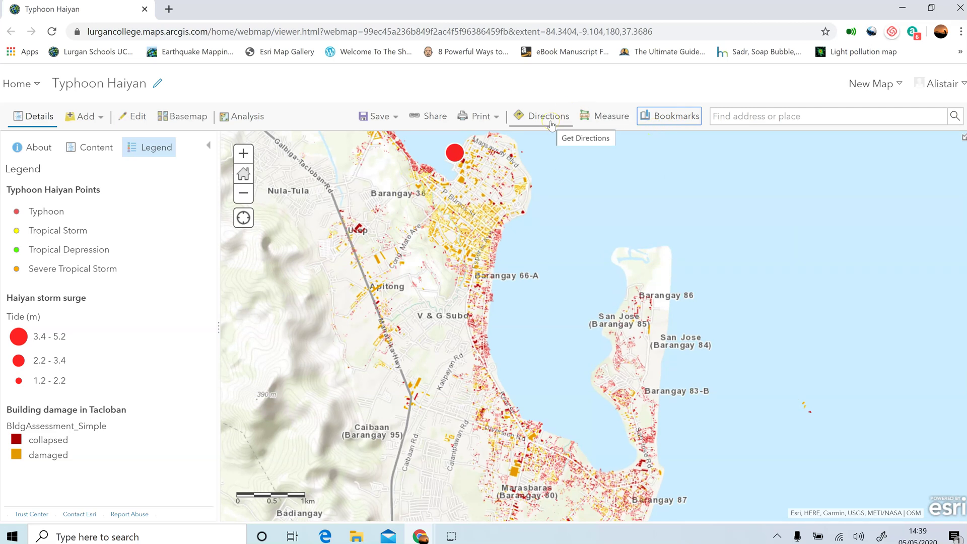
- Measure an area in square kilometres by outlining Tacloban's coastal damage zone from Barangay 36 to Marasbaras, and close the measurement
{"action": "left_click", "coordinate": [602, 122]}
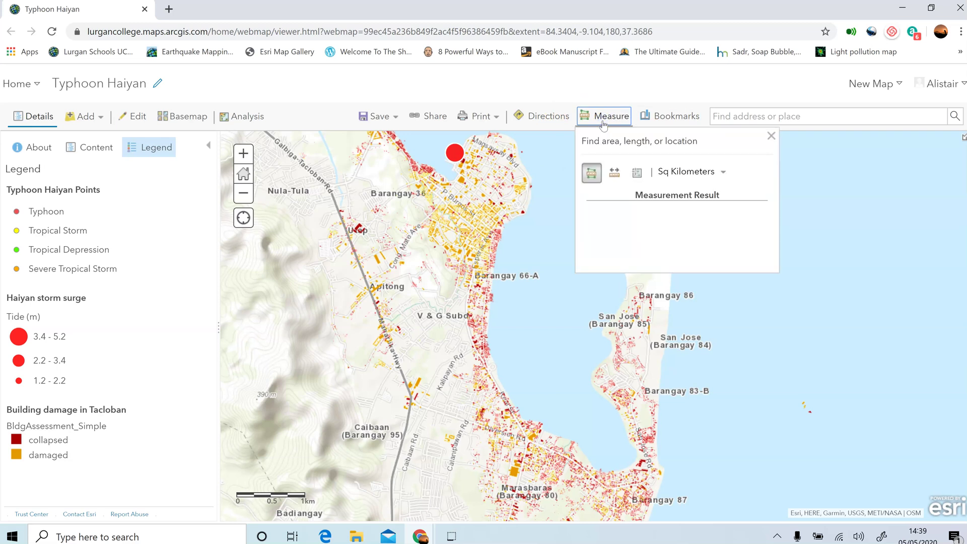
{"action": "left_click", "coordinate": [614, 177]}
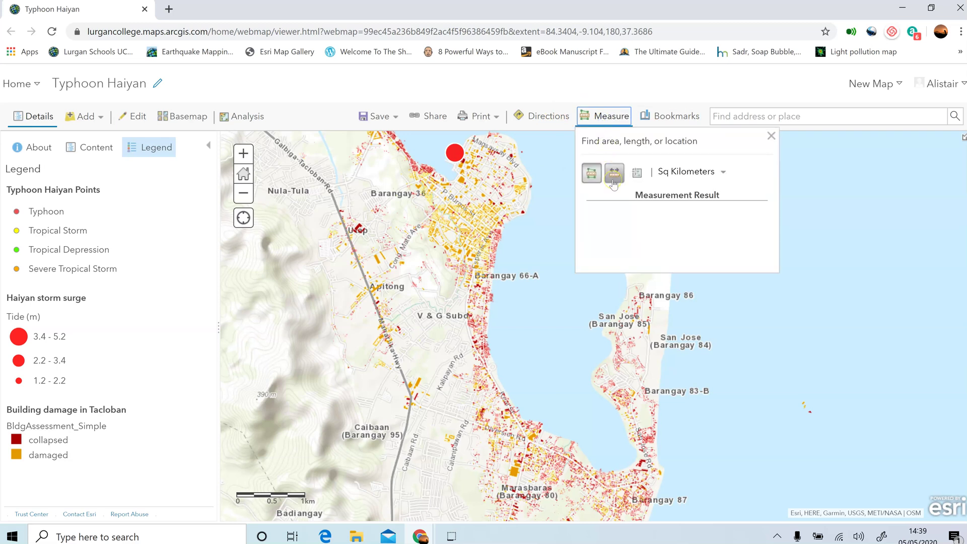
{"action": "left_click", "coordinate": [591, 173]}
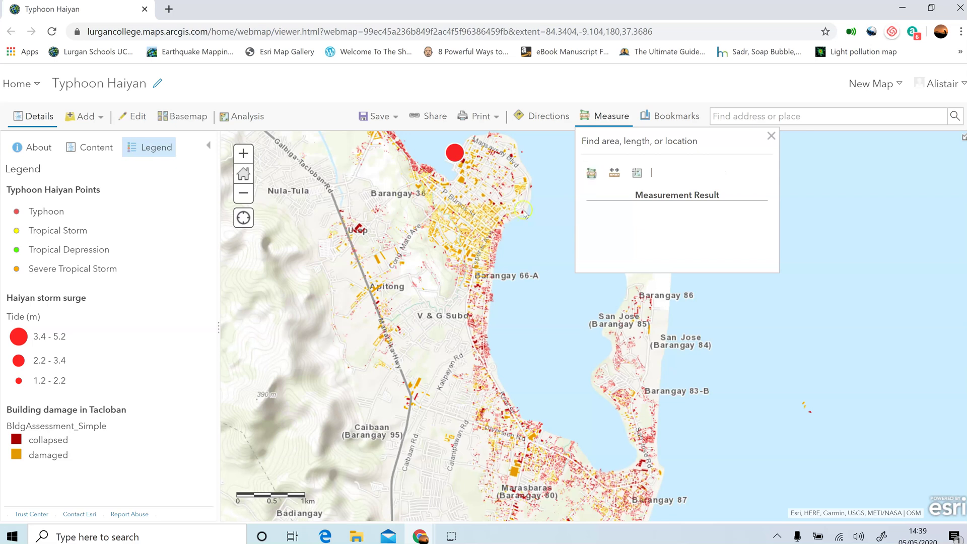
{"action": "left_click", "coordinate": [422, 184]}
{"action": "left_click", "coordinate": [592, 173]}
{"action": "left_click", "coordinate": [410, 179]}
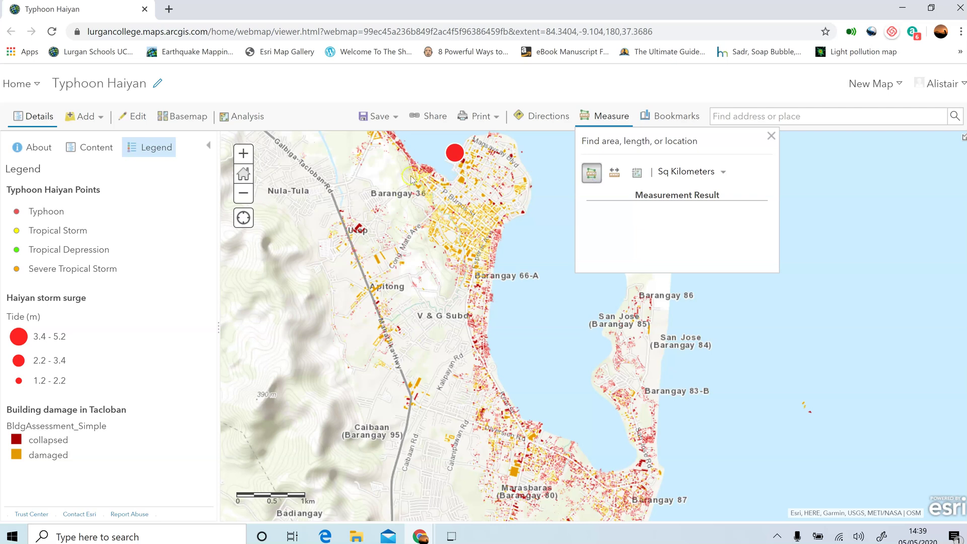
{"action": "left_click", "coordinate": [424, 218]}
{"action": "left_click", "coordinate": [432, 243]}
{"action": "double_click", "coordinate": [466, 286]}
{"action": "left_click", "coordinate": [469, 334]}
{"action": "left_click", "coordinate": [477, 389]}
{"action": "left_click", "coordinate": [476, 422]}
{"action": "left_click", "coordinate": [493, 452]}
{"action": "left_click", "coordinate": [476, 485]}
{"action": "left_click", "coordinate": [495, 511]}
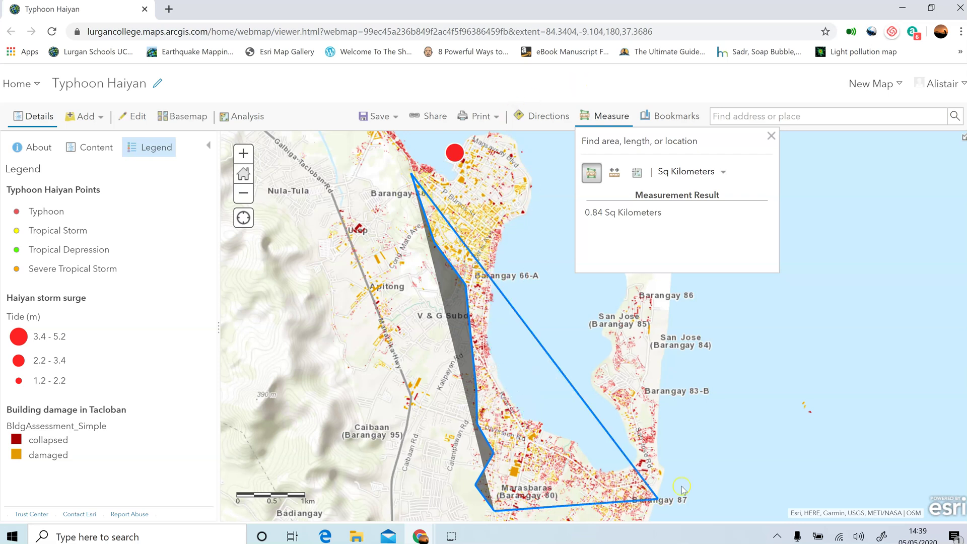
{"action": "left_click", "coordinate": [433, 174]}
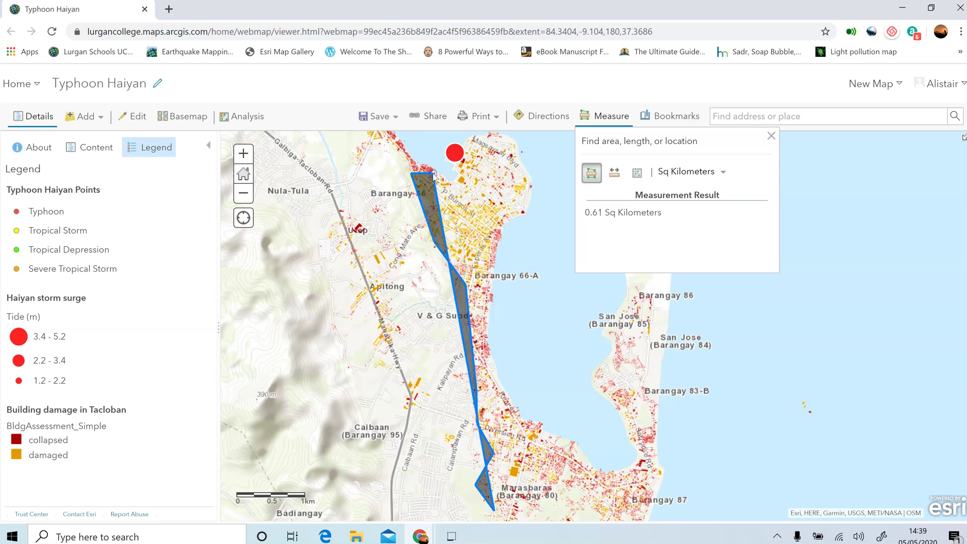
{"action": "double_click", "coordinate": [426, 201]}
{"action": "left_click", "coordinate": [770, 140]}
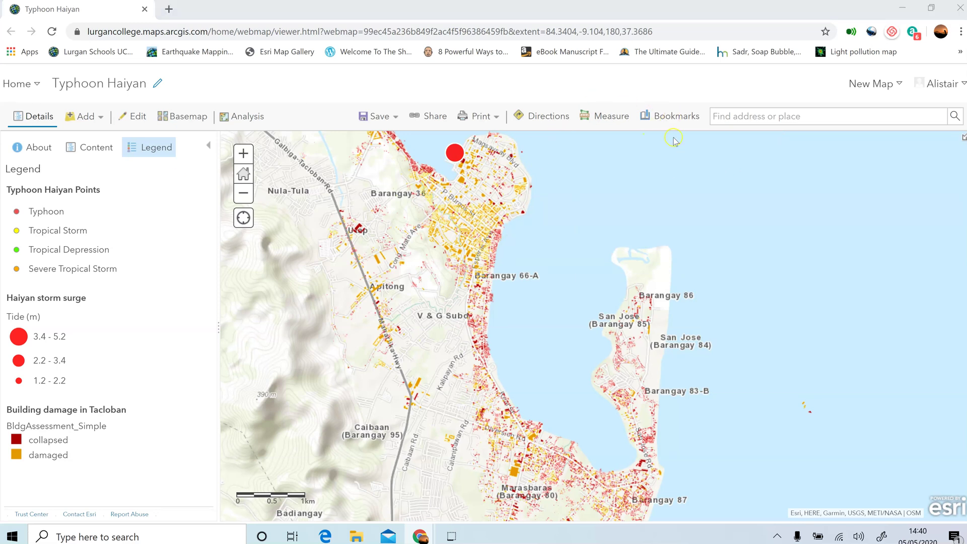
- Take the map to the seventh bookmarked place, the close-up of Tacloban, and check the available measuring options
{"action": "left_click", "coordinate": [670, 117]}
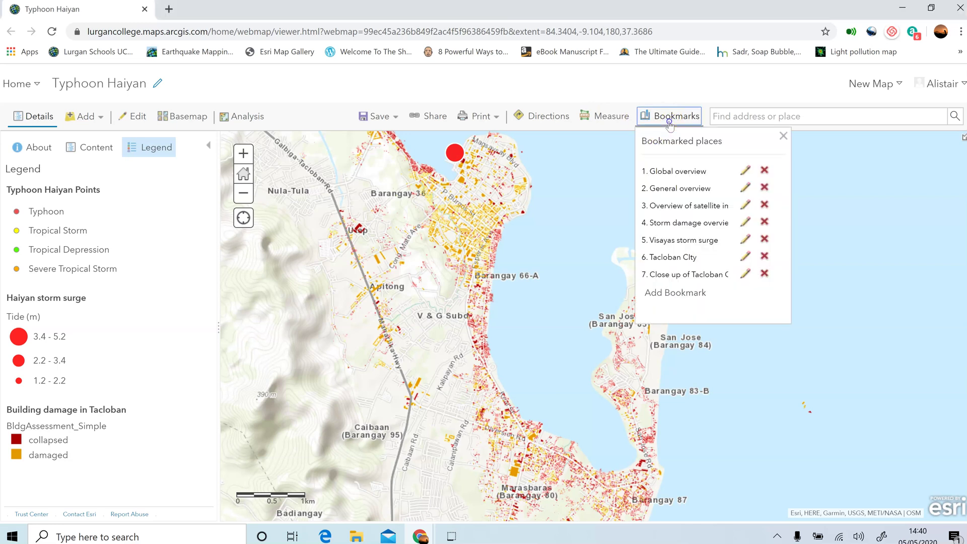
{"action": "left_click", "coordinate": [675, 274]}
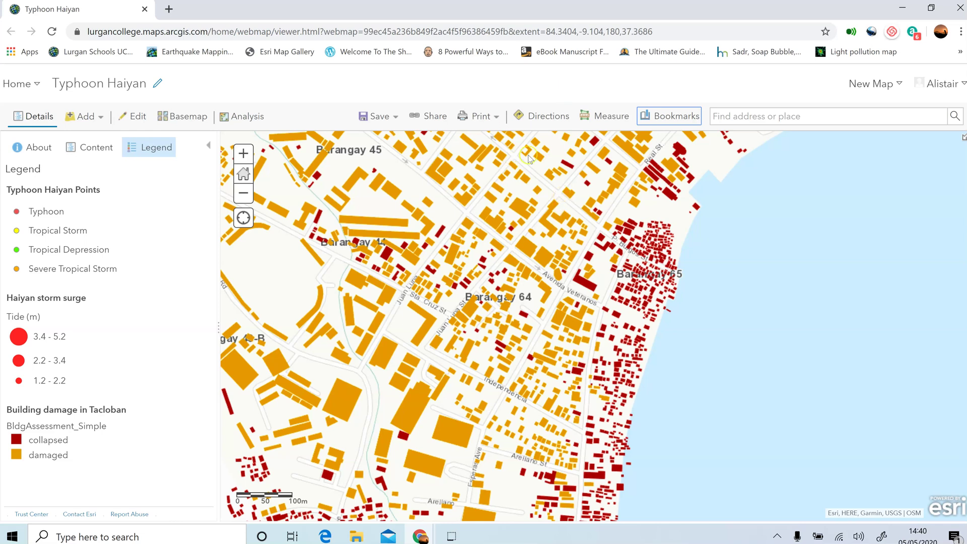
{"action": "left_click", "coordinate": [614, 118]}
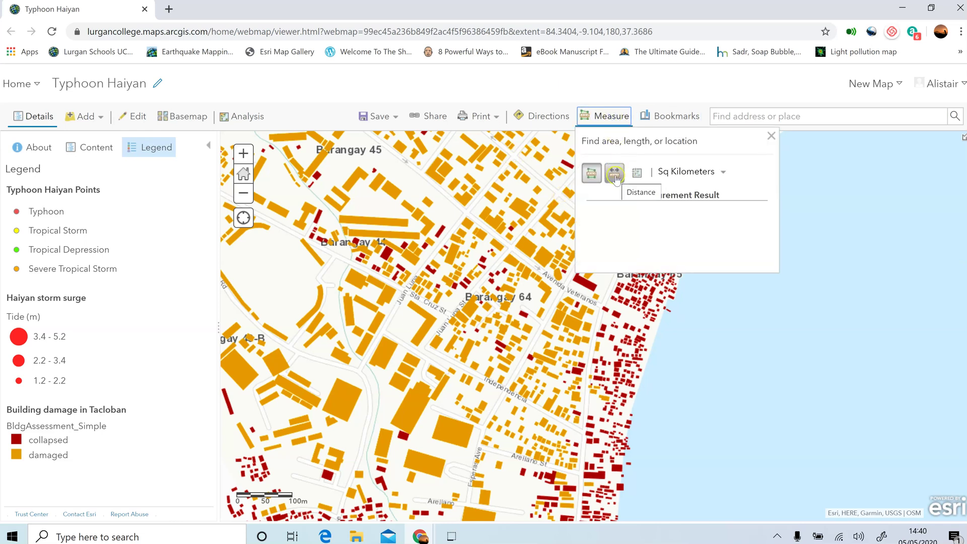
{"action": "left_click", "coordinate": [610, 117]}
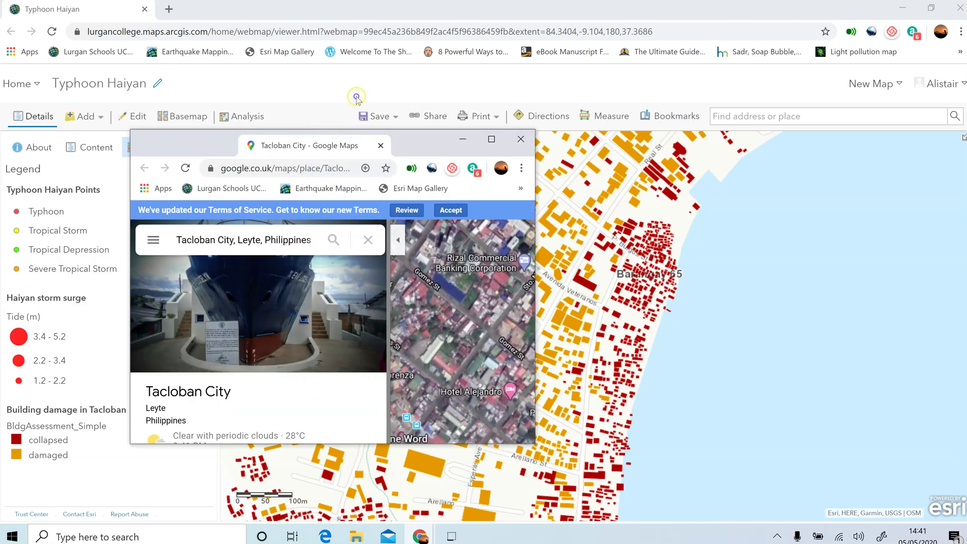
- Dock the Tacloban City Google Maps window beside the Typhoon Haiyan tab and compare its satellite view with the building damage map
{"action": "left_click_drag", "start_coordinate": [205, 162], "coordinate": [308, 9]}
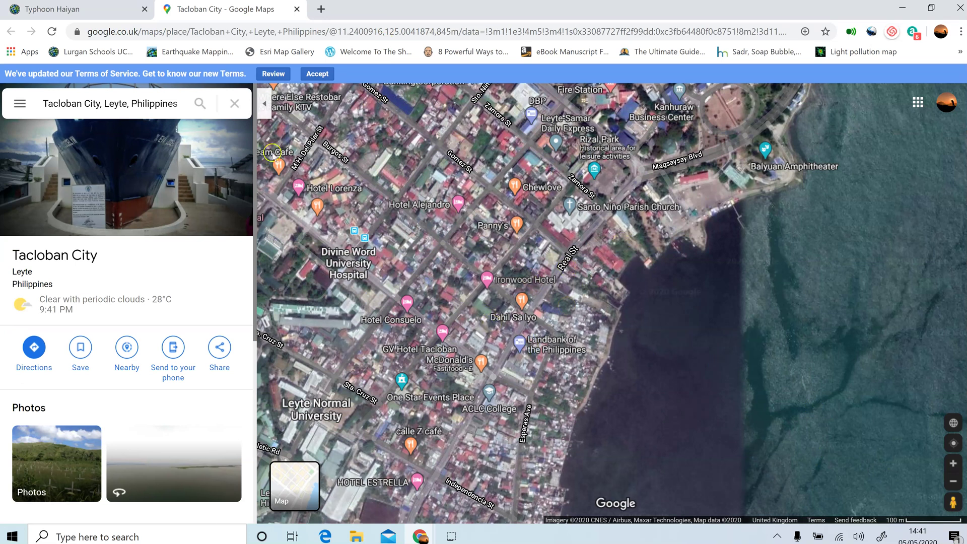
{"action": "left_click", "coordinate": [26, 11]}
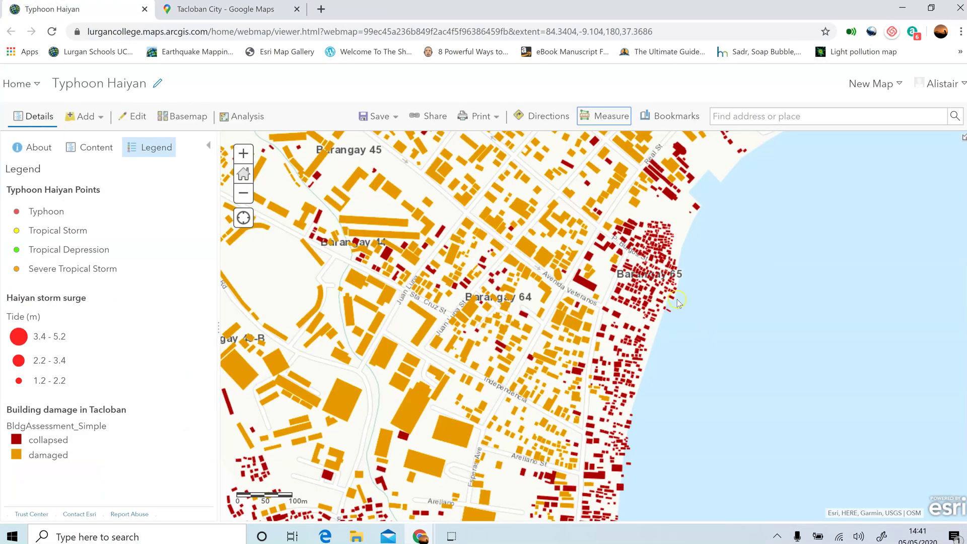
{"action": "left_click", "coordinate": [229, 11]}
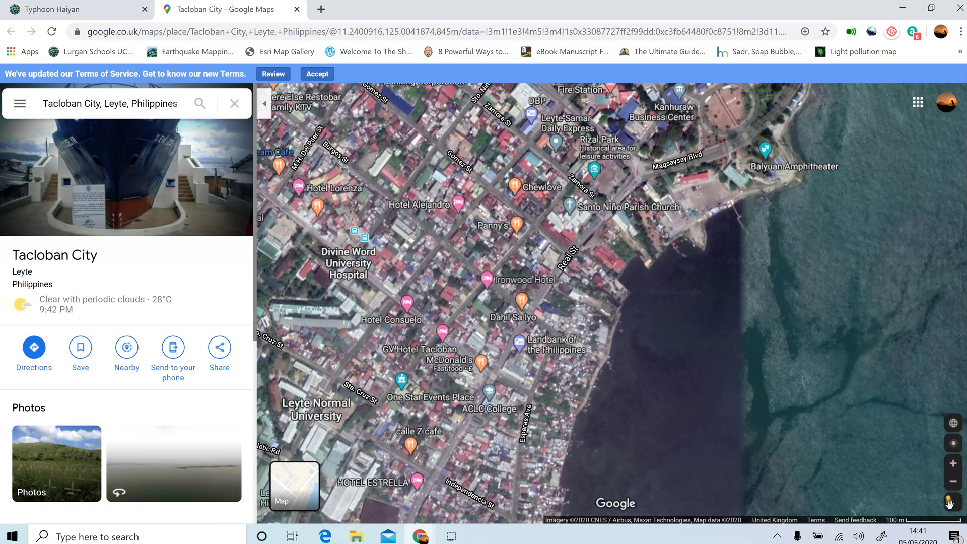
- Enter Street View on Esperas Ave near Tacloban's coast, advance along the street and look around at the buildings
{"action": "left_click_drag", "start_coordinate": [949, 503], "coordinate": [524, 392]}
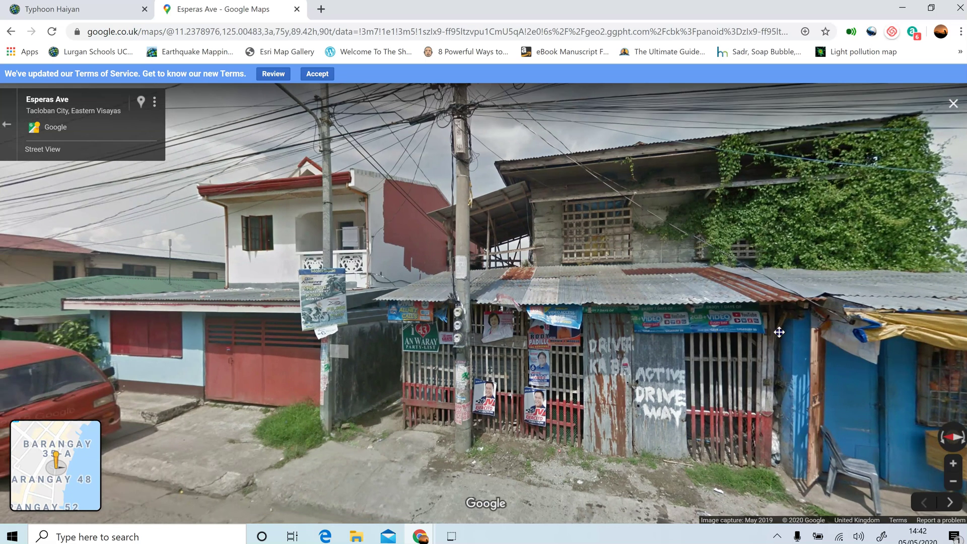
{"action": "left_click_drag", "start_coordinate": [779, 332], "coordinate": [427, 313]}
{"action": "left_click", "coordinate": [437, 315]}
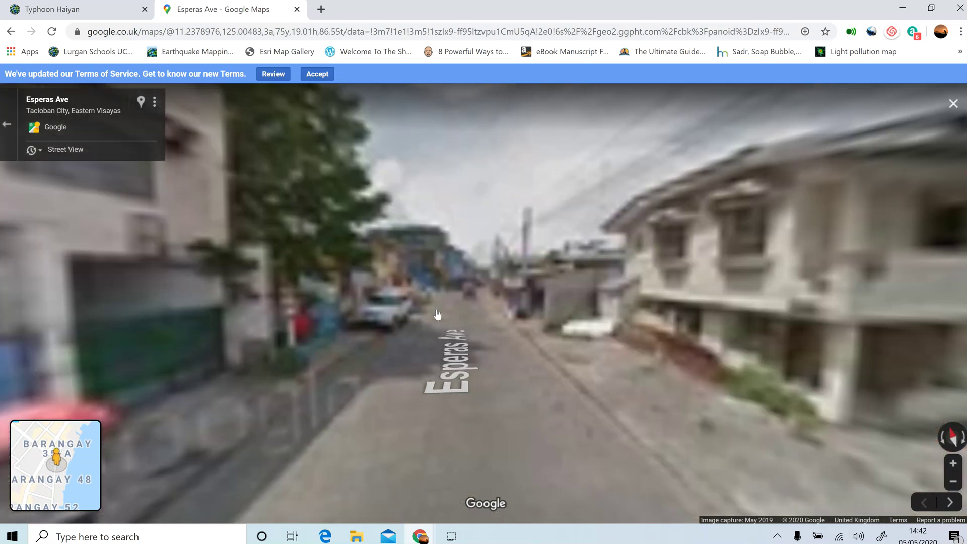
{"action": "left_click", "coordinate": [437, 314]}
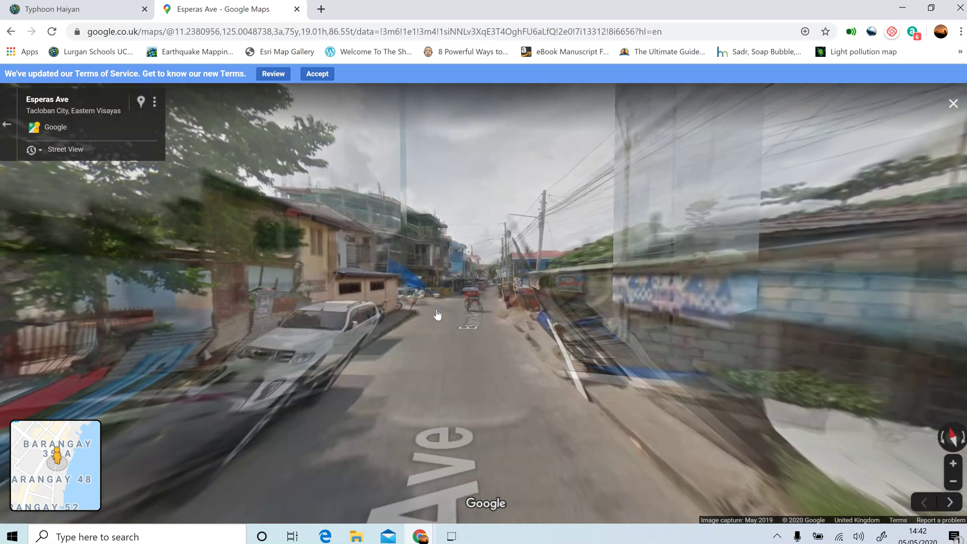
{"action": "left_click_drag", "start_coordinate": [457, 312], "coordinate": [446, 335]}
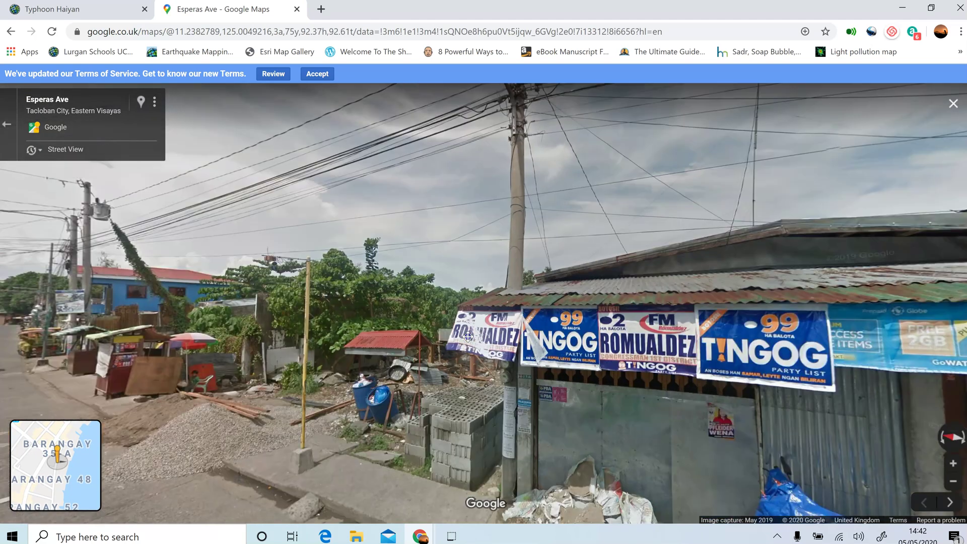
{"action": "left_click", "coordinate": [284, 327]}
{"action": "left_click_drag", "start_coordinate": [189, 363], "coordinate": [537, 363]}
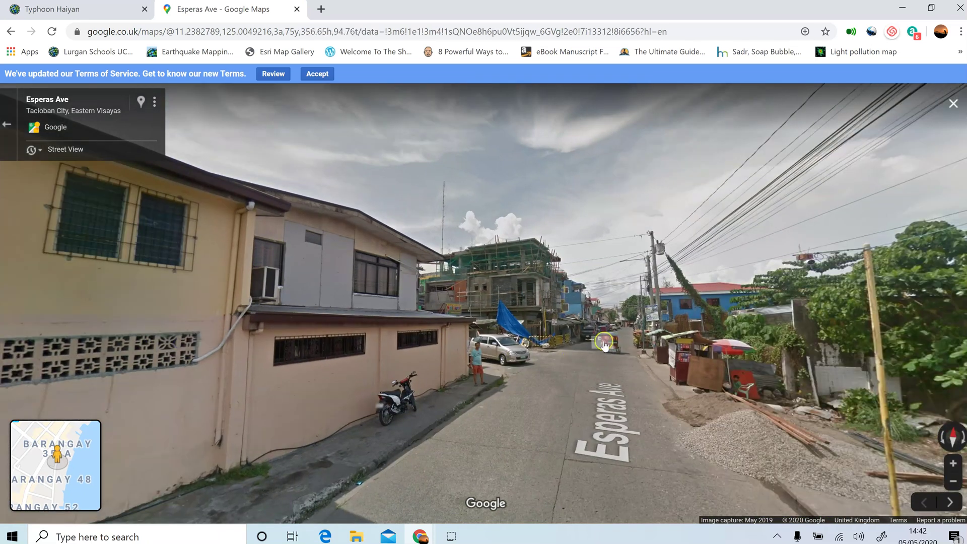
- Continue farther along Esperas Ave in Street View, turning the view back down the road past the blue house
{"action": "left_click", "coordinate": [602, 345]}
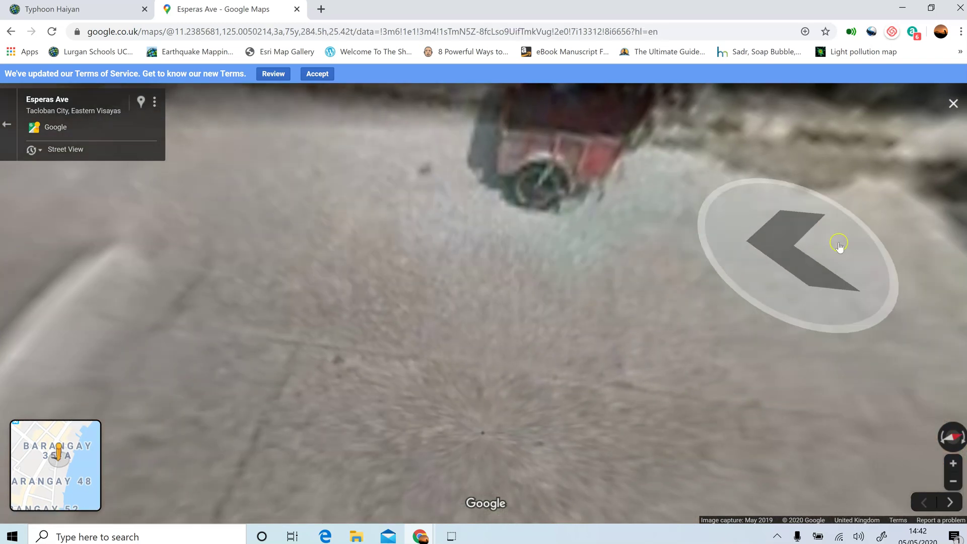
{"action": "left_click_drag", "start_coordinate": [896, 176], "coordinate": [685, 408]}
{"action": "left_click_drag", "start_coordinate": [699, 359], "coordinate": [272, 285]}
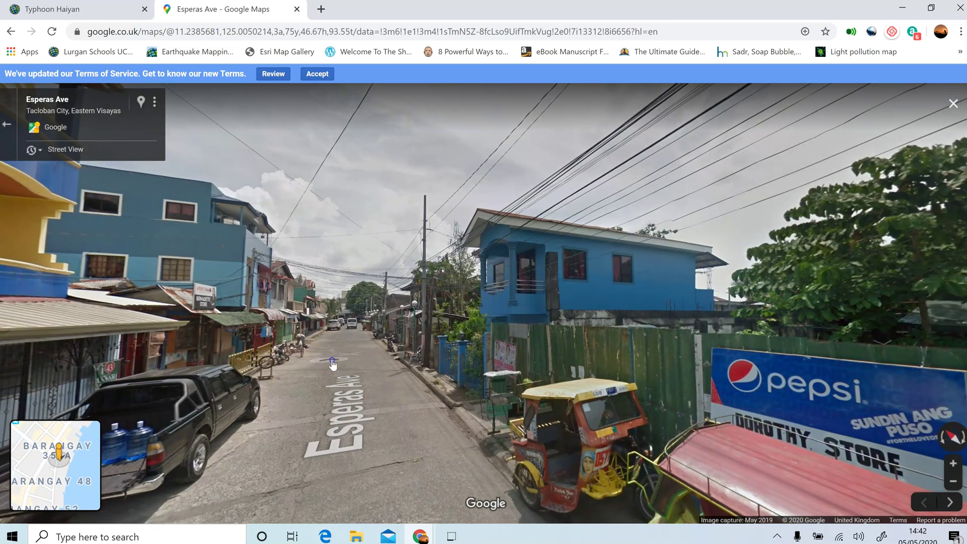
{"action": "left_click", "coordinate": [332, 361]}
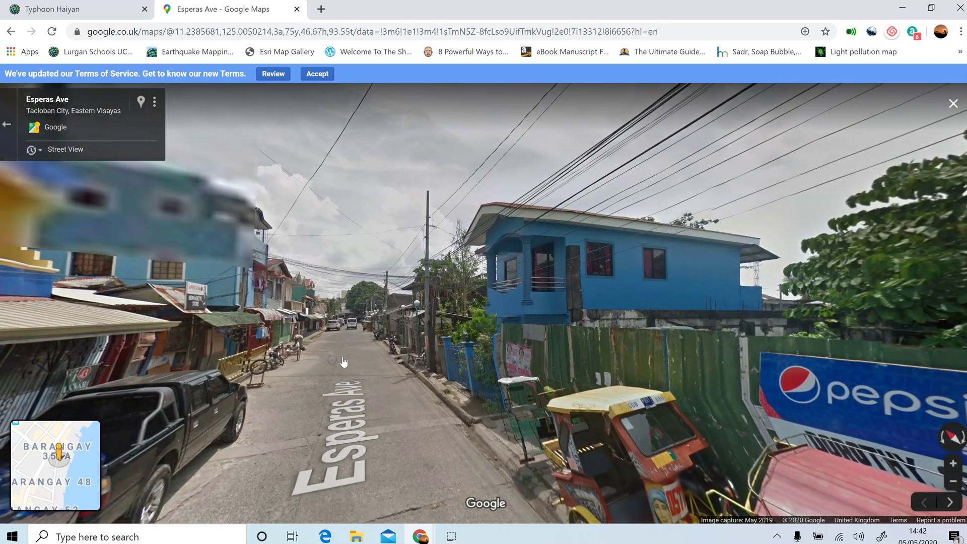
- Advance along Esperas Ave in Street View, past the shops and parked cars, toward the large tree at the road's end
{"action": "left_click", "coordinate": [345, 363]}
{"action": "left_click", "coordinate": [345, 363]}
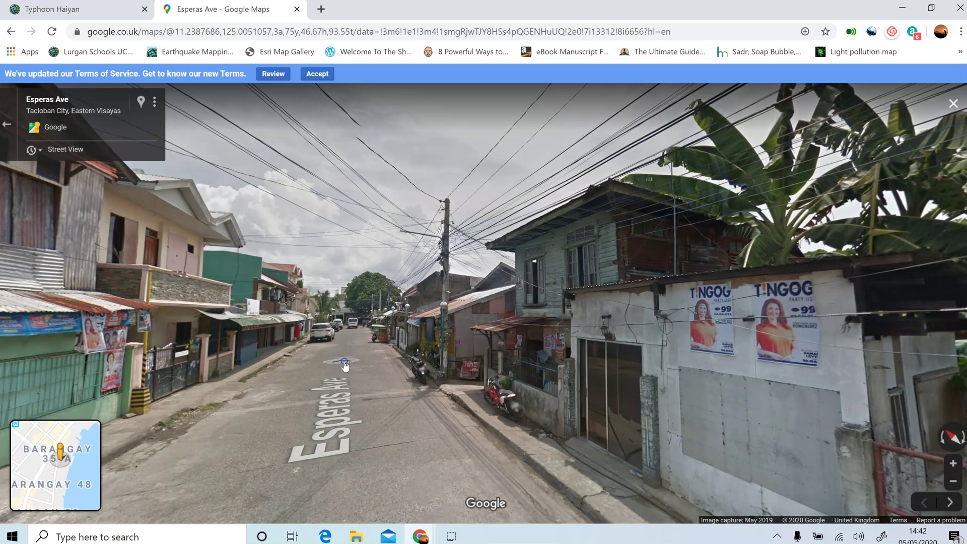
{"action": "left_click", "coordinate": [345, 364]}
{"action": "left_click", "coordinate": [348, 359]}
{"action": "left_click", "coordinate": [355, 365]}
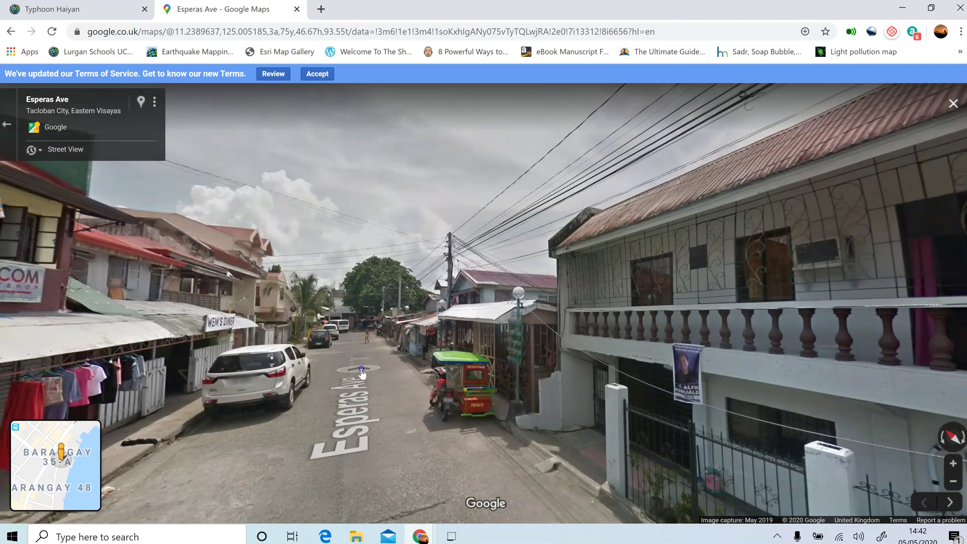
{"action": "left_click", "coordinate": [362, 374]}
{"action": "left_click", "coordinate": [363, 374]}
{"action": "left_click", "coordinate": [354, 367]}
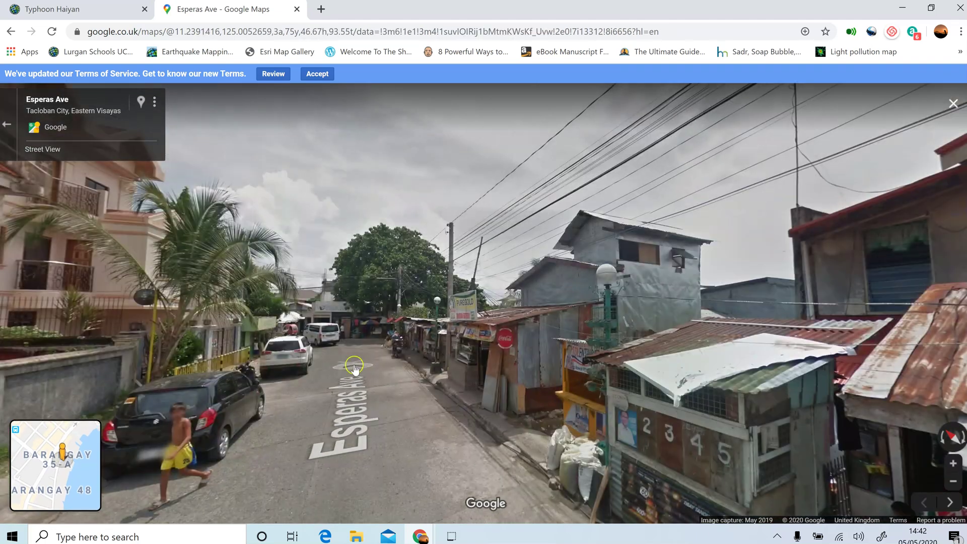
{"action": "left_click", "coordinate": [354, 367]}
{"action": "left_click", "coordinate": [355, 364]}
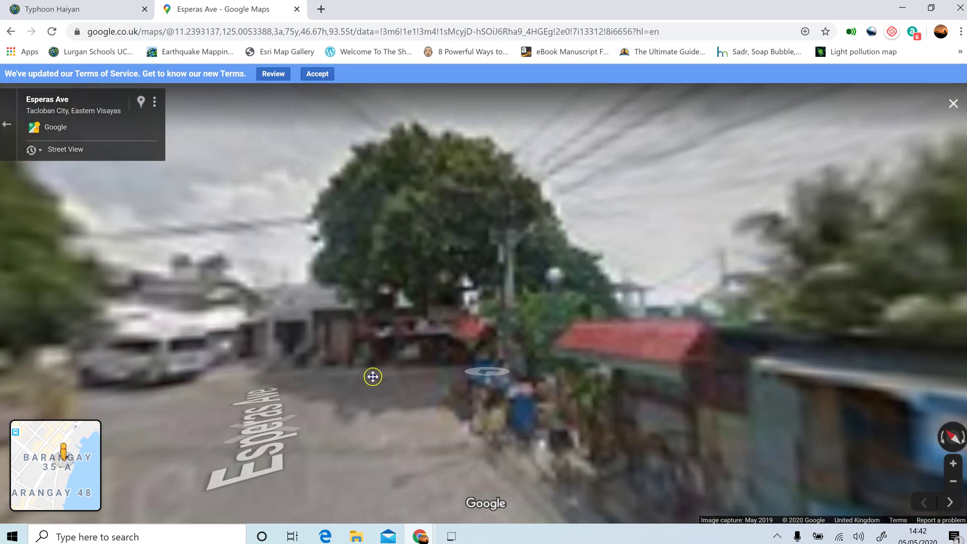
- Turn the view past the roadside stalls and back down the street to examine the three-storey cream house beside the palm tree
{"action": "left_click_drag", "start_coordinate": [373, 377], "coordinate": [257, 377]}
{"action": "left_click_drag", "start_coordinate": [524, 405], "coordinate": [416, 368]}
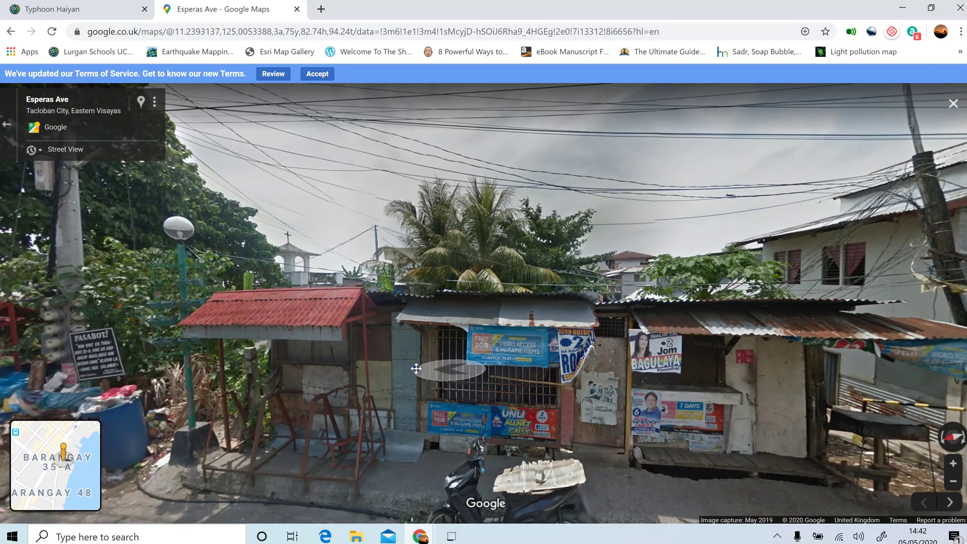
{"action": "left_click_drag", "start_coordinate": [521, 369], "coordinate": [161, 403]}
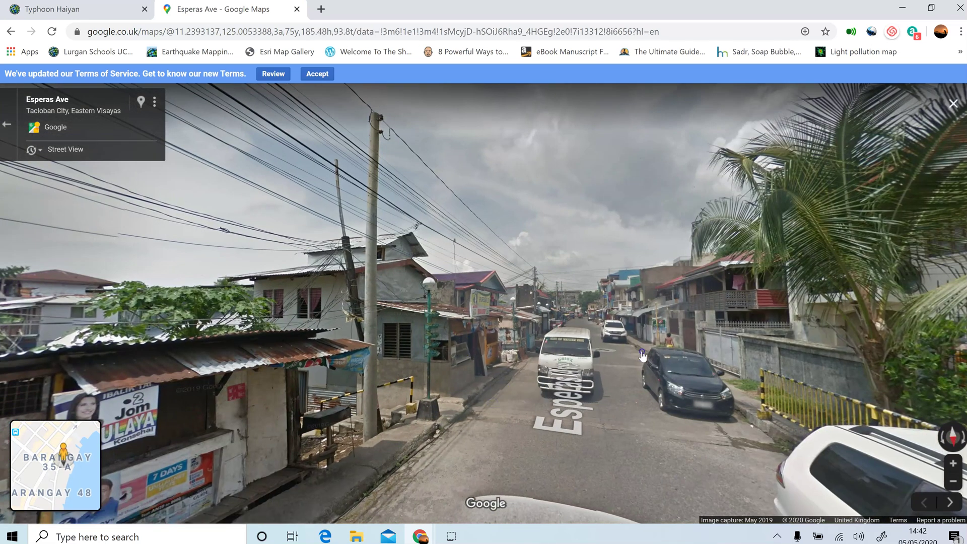
{"action": "left_click", "coordinate": [642, 355]}
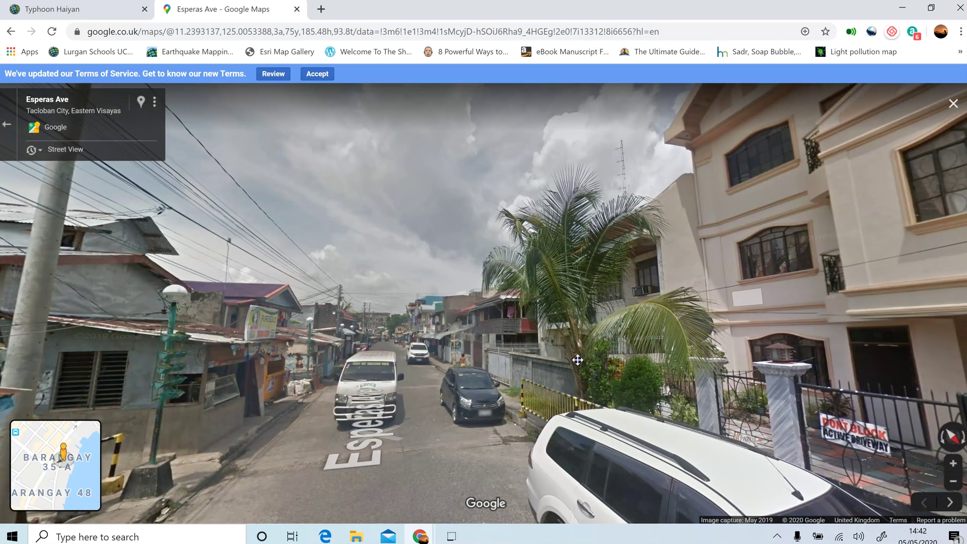
{"action": "left_click", "coordinate": [577, 360]}
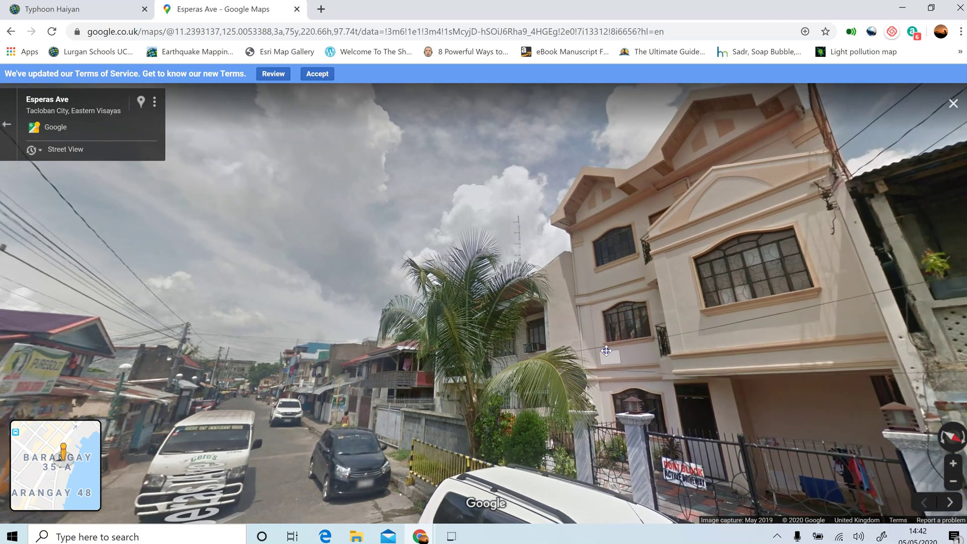
{"action": "left_click_drag", "start_coordinate": [607, 351], "coordinate": [556, 355]}
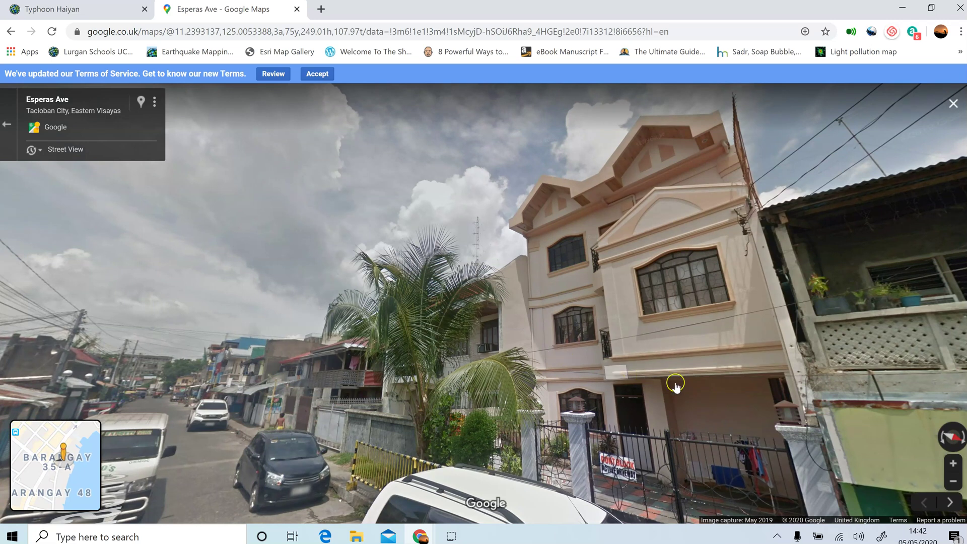
{"action": "left_click", "coordinate": [638, 230]}
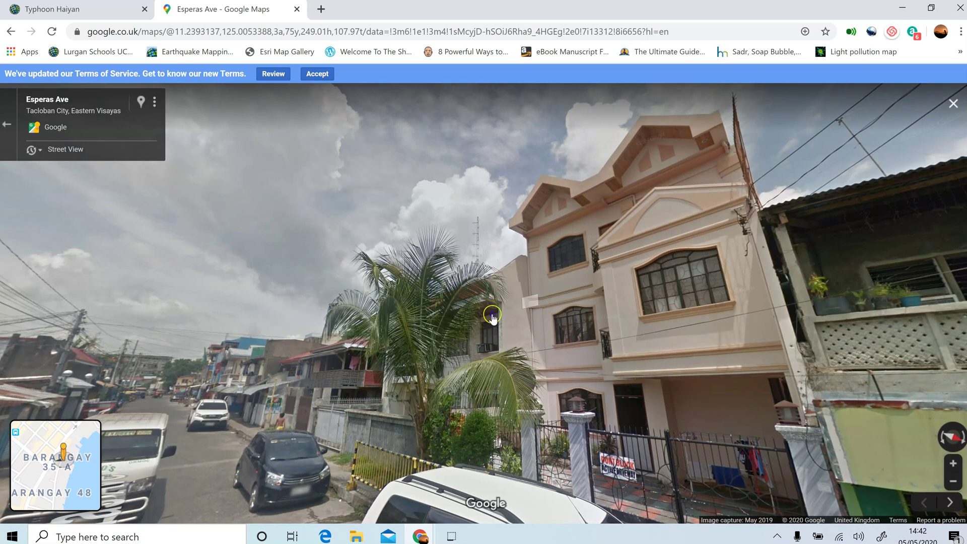
- Turn the view across the street to the tin-roofed stalls with banners and examine how they are built
{"action": "left_click_drag", "start_coordinate": [491, 314], "coordinate": [793, 320]}
{"action": "left_click_drag", "start_coordinate": [423, 391], "coordinate": [584, 385]}
{"action": "left_click_drag", "start_coordinate": [433, 328], "coordinate": [745, 324]}
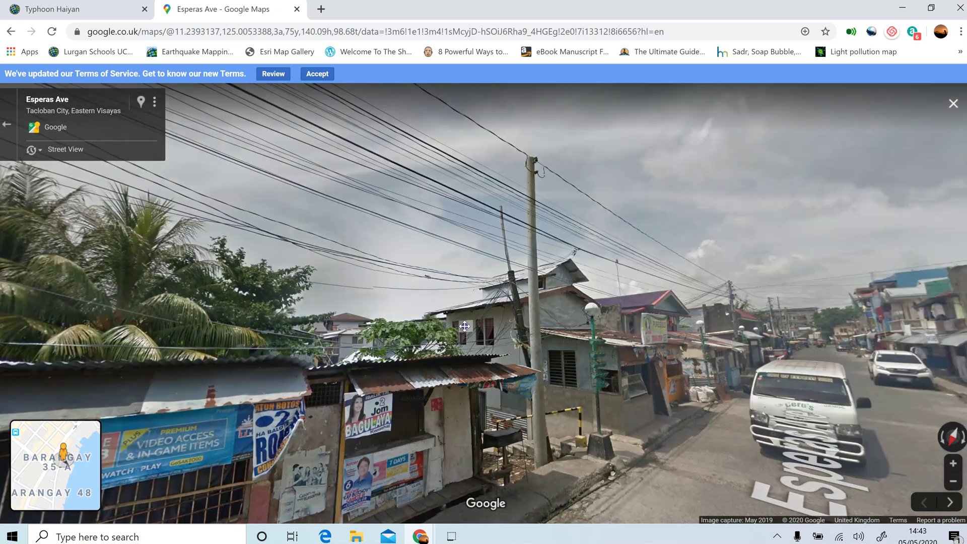
{"action": "left_click_drag", "start_coordinate": [502, 326], "coordinate": [697, 192]}
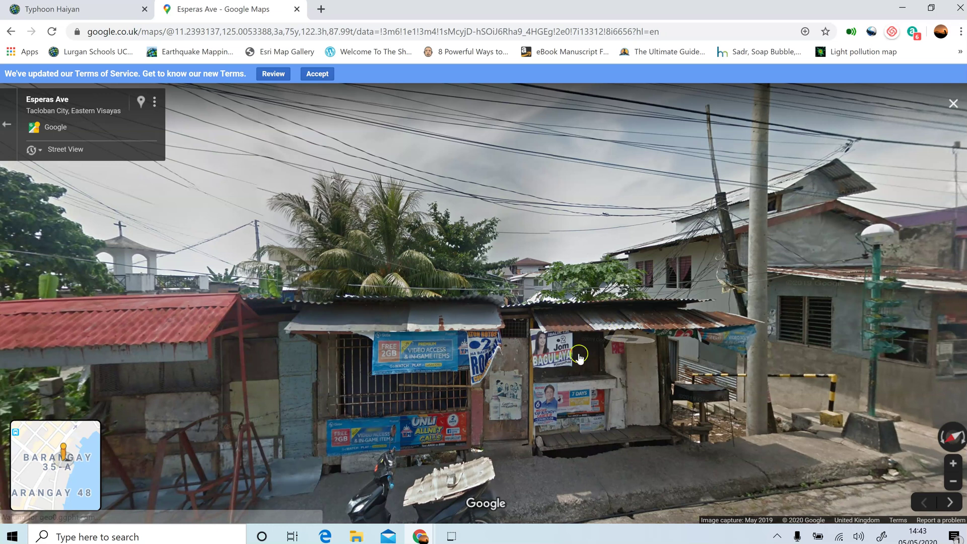
{"action": "left_click_drag", "start_coordinate": [487, 450], "coordinate": [523, 431]}
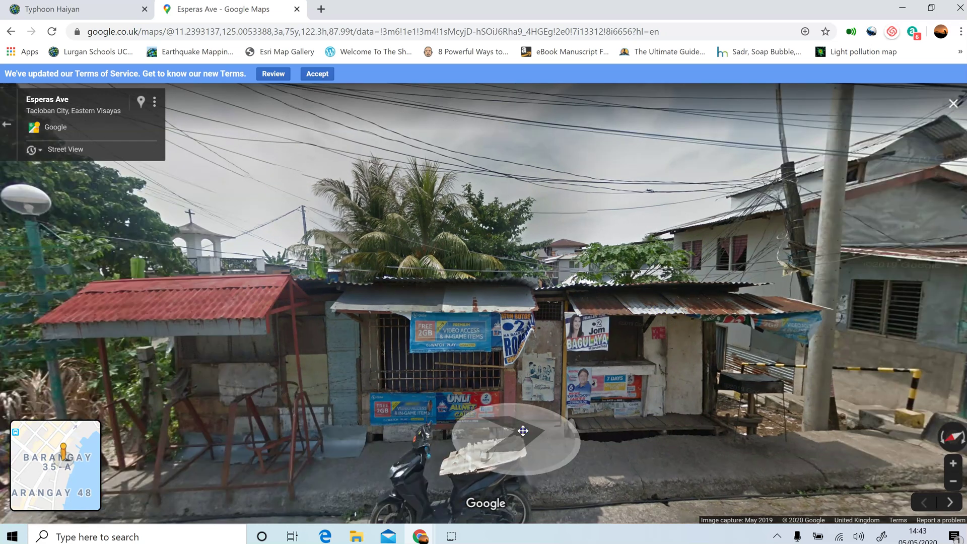
{"action": "left_click", "coordinate": [698, 503]}
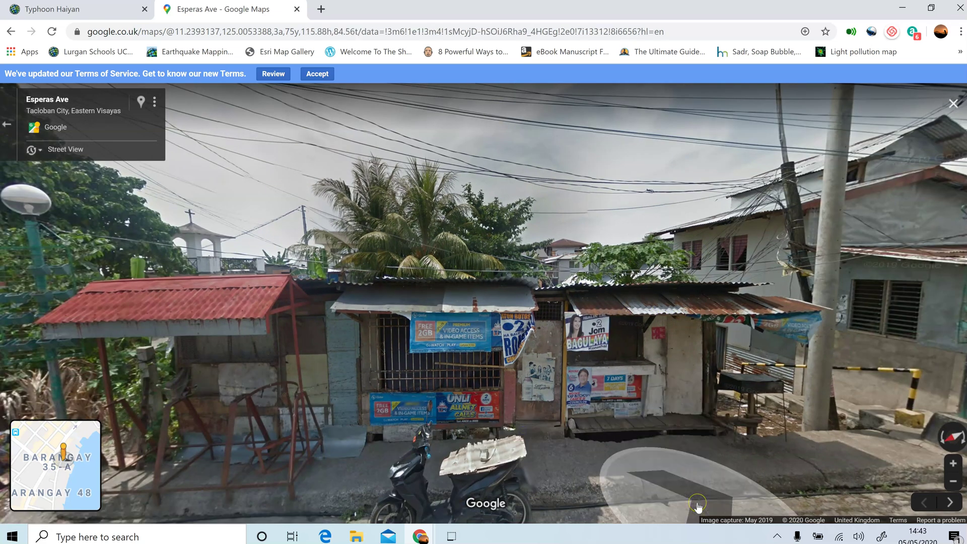
{"action": "left_click", "coordinate": [582, 445]}
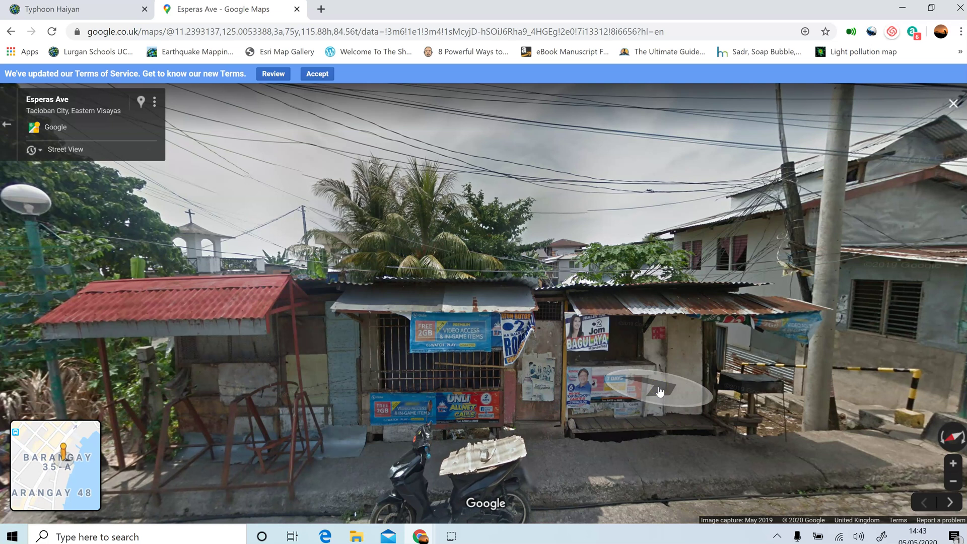
- Compare the three-storey house and green shop with the stalls opposite, ending with the view on the stalls and parked motorcycle
{"action": "left_click_drag", "start_coordinate": [746, 393], "coordinate": [88, 383]}
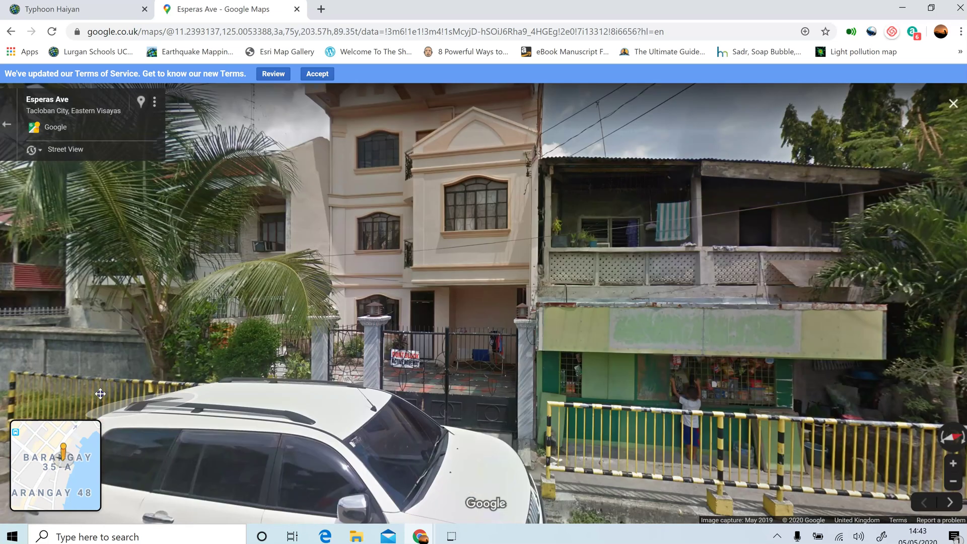
{"action": "left_click_drag", "start_coordinate": [109, 416], "coordinate": [740, 385]}
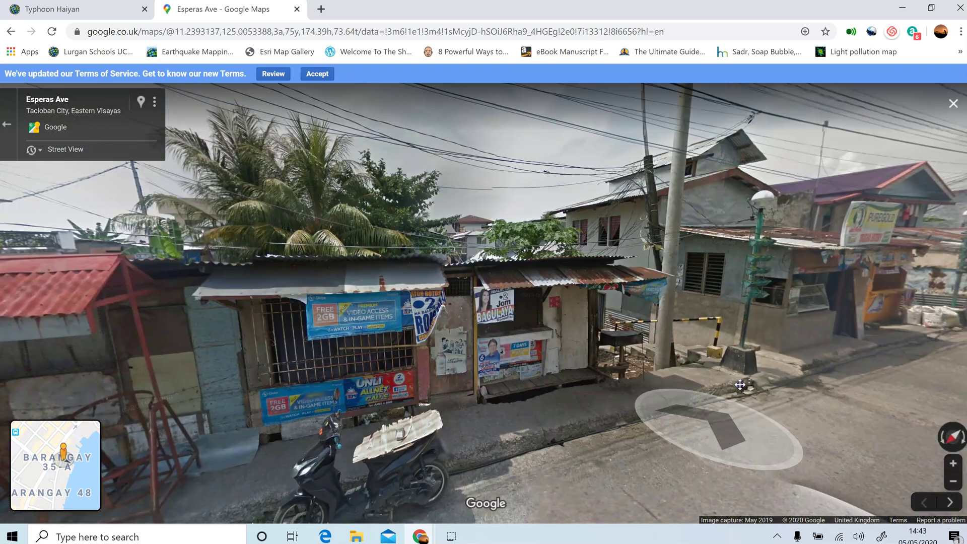
{"action": "left_click", "coordinate": [532, 352]}
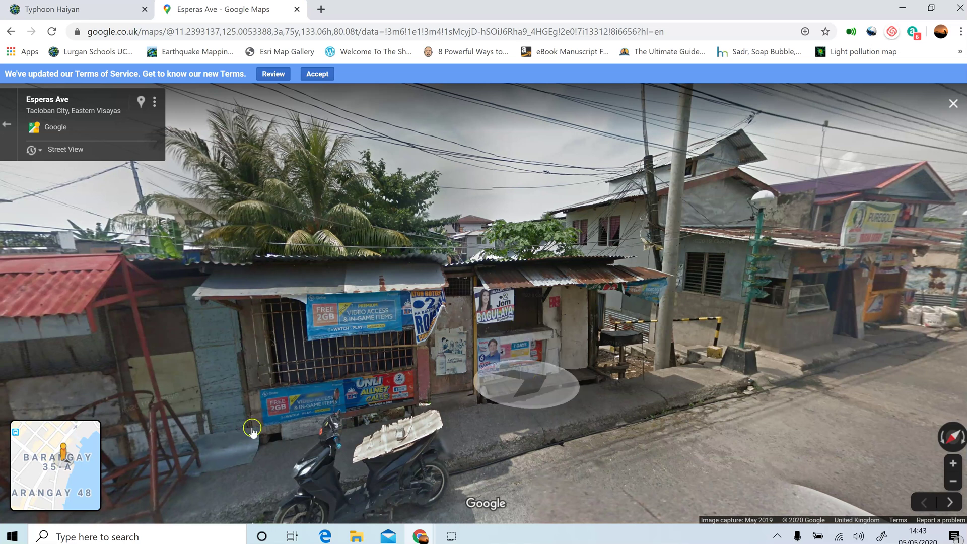
{"action": "left_click", "coordinate": [23, 540]}
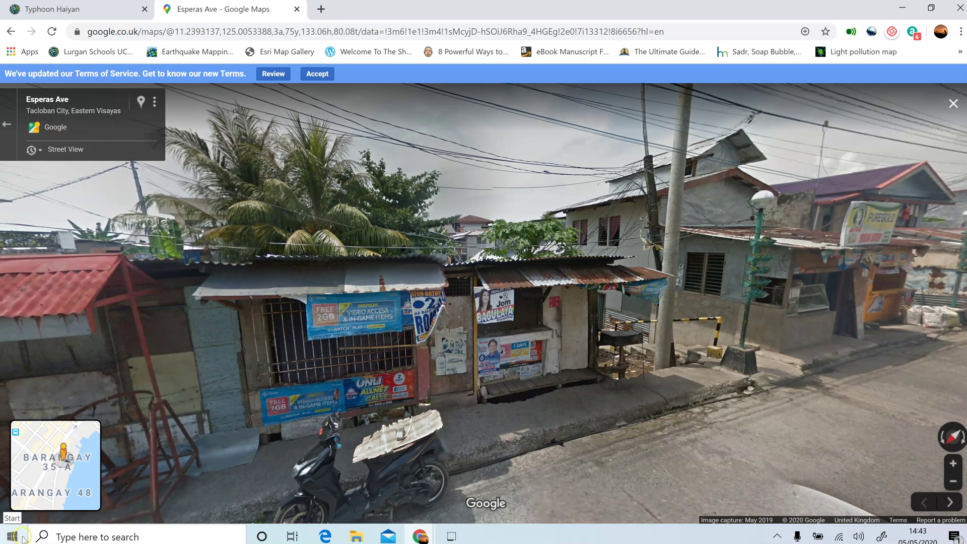